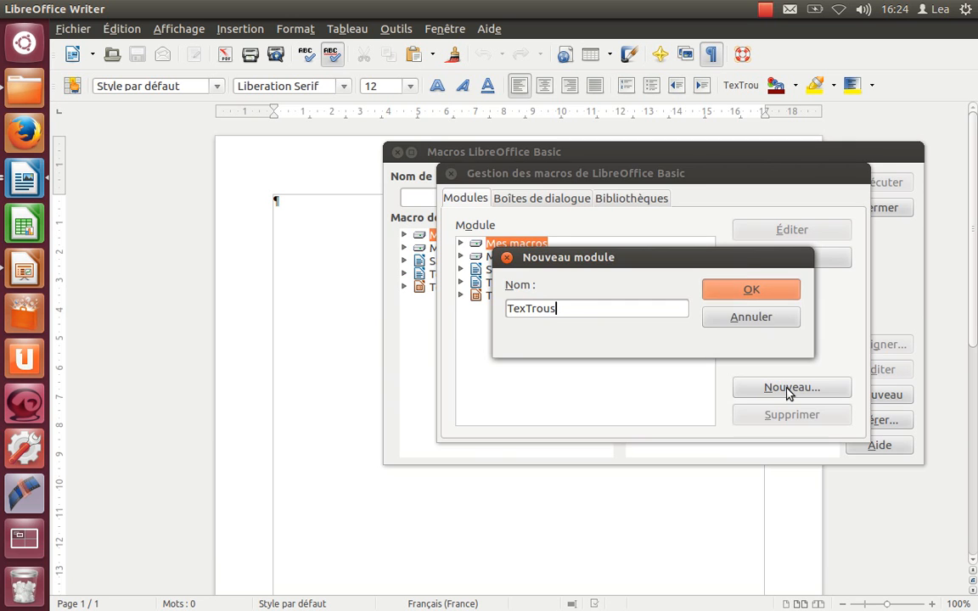
Step: Create the TexTrous module and replace its Main stub with the copied TexTrou macro code, then close the code editor
key("Return")
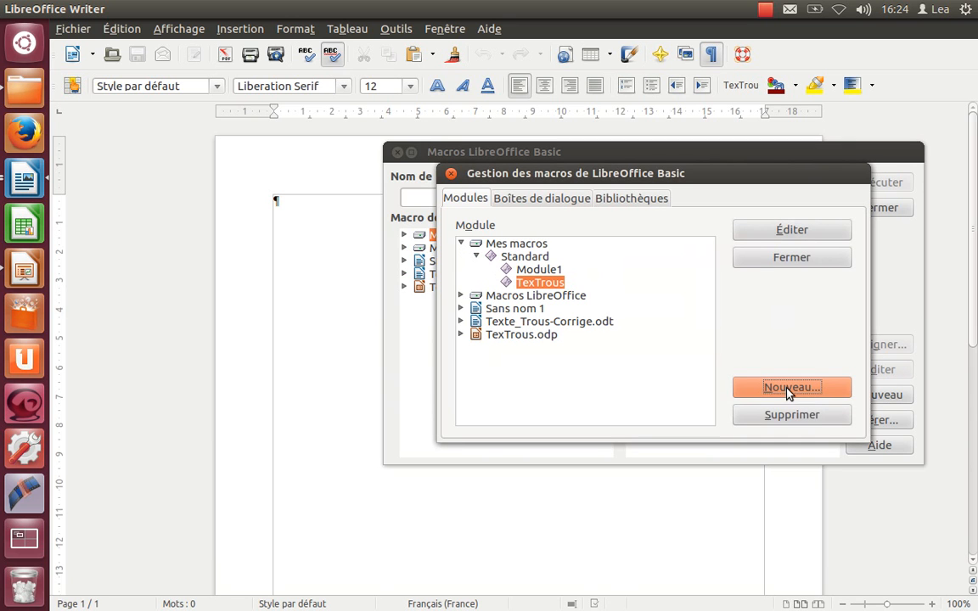
left_click(792, 230)
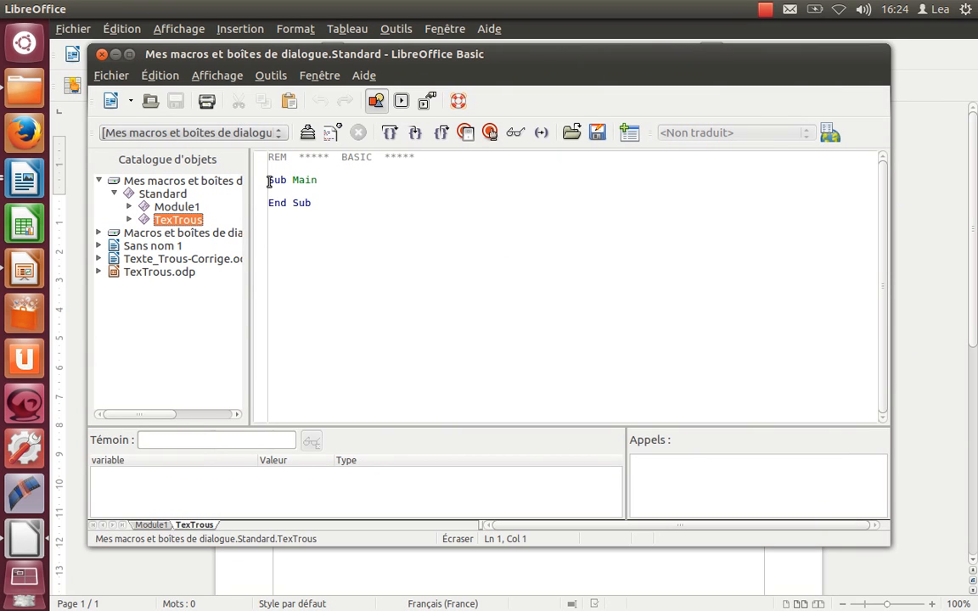
left_click_drag(268, 181, 323, 205)
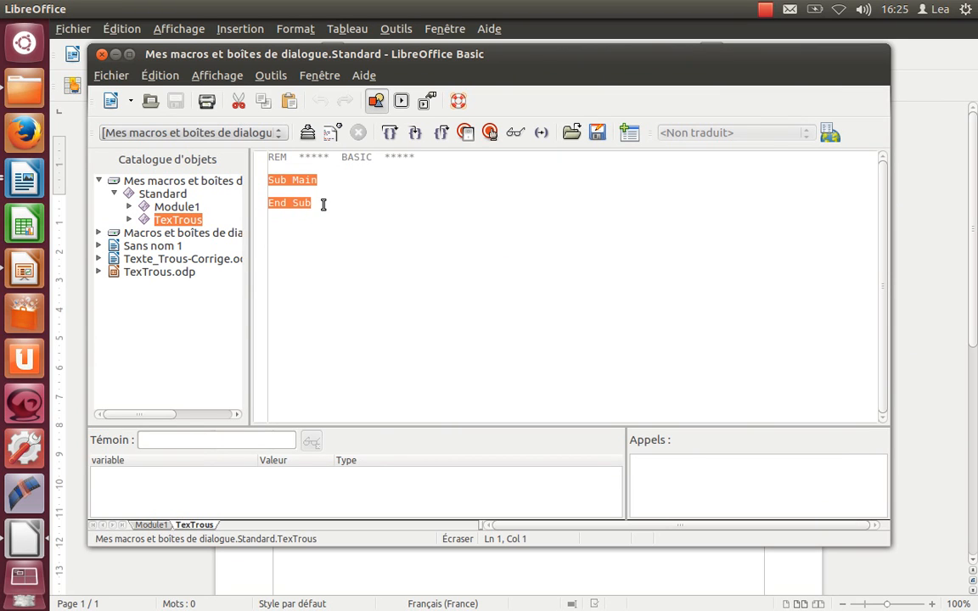
type("Sub TexTrou Dim oDoc as Object, lesStylesChar as Object, StyleChar as Object    oDoc = thisComponent    lesStylesChar = oDoc.StyleFamilies.getByName(\"CharacterStyles\")    StyleChar = lesStylesChar.getByName(\"TexTrou\")    With StyleChar       If .CharColor = 16777215 Then          .CharColor = -1       ElseIf .CharColor = -1 Then          .CharColor = 16777215       End If    End With End Sub")
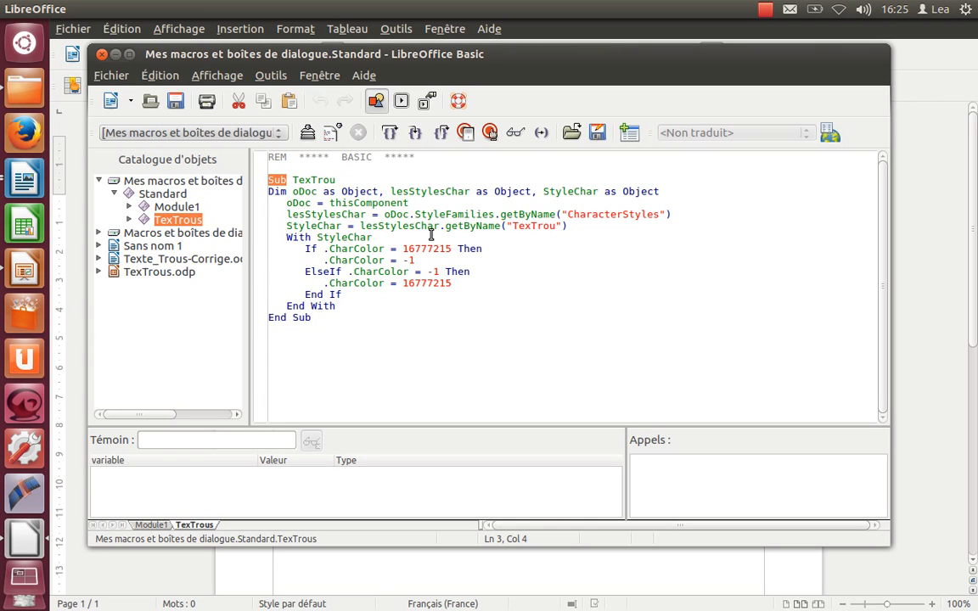
left_click(371, 237)
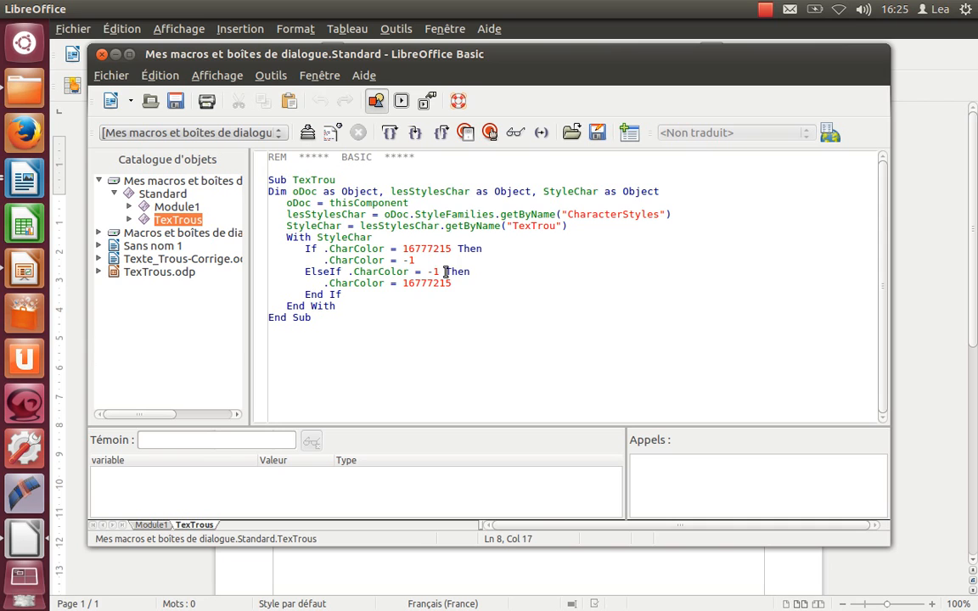
left_click(442, 318)
left_click(102, 55)
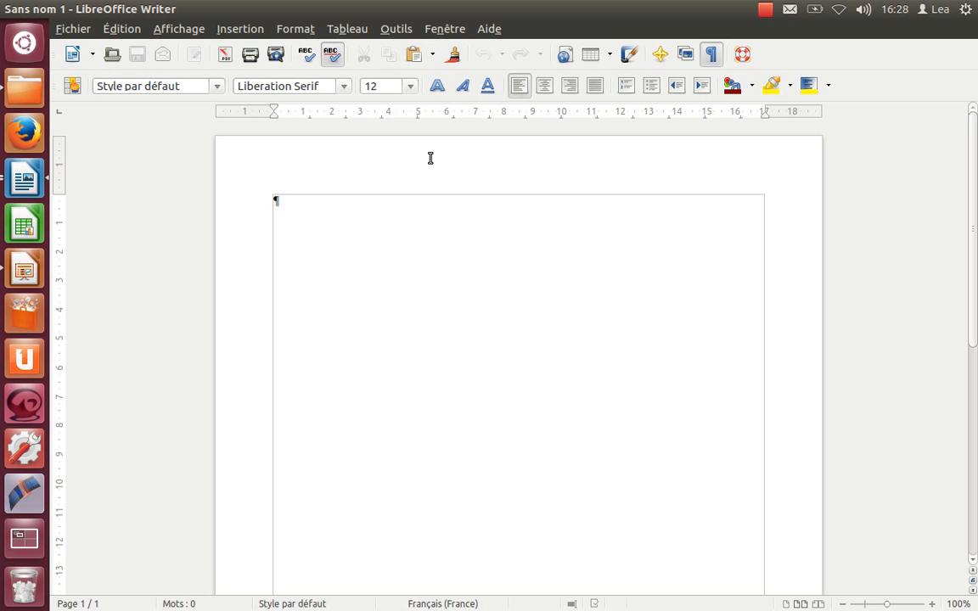
Step: Start assigning the TexTrou macro from the TexTrous module in Mes macros > Standard
left_click(397, 30)
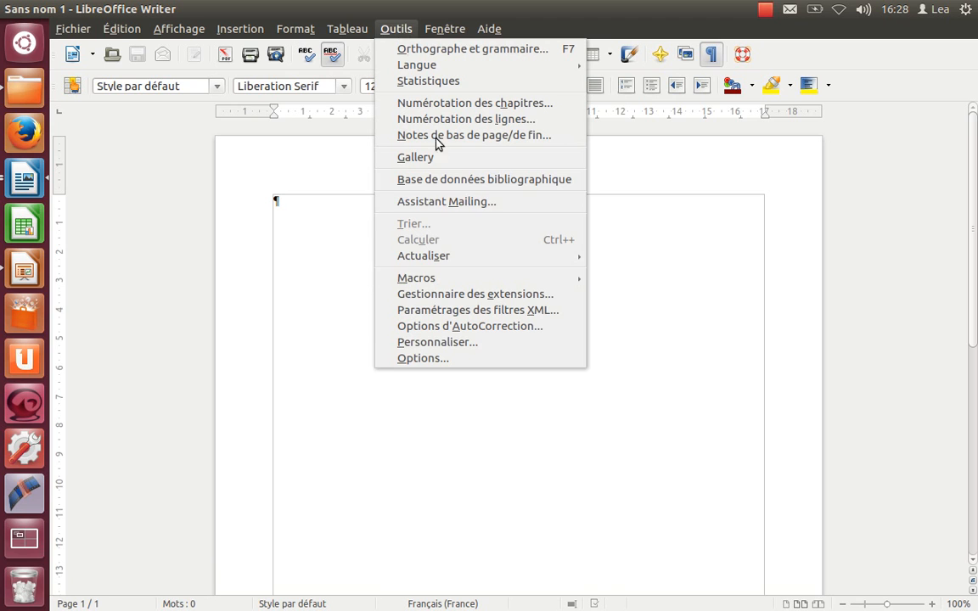
mouse_move(485, 276)
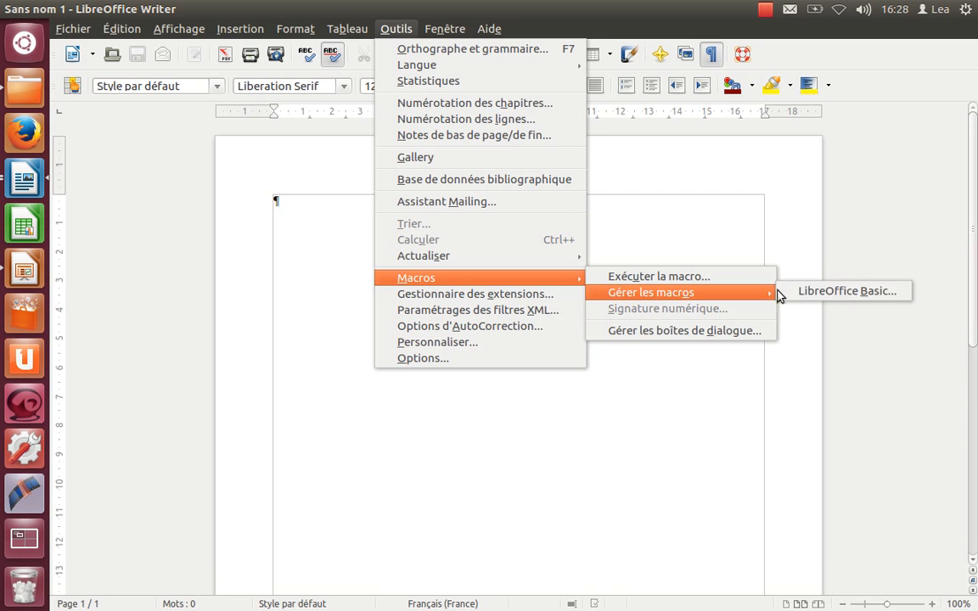
left_click(799, 292)
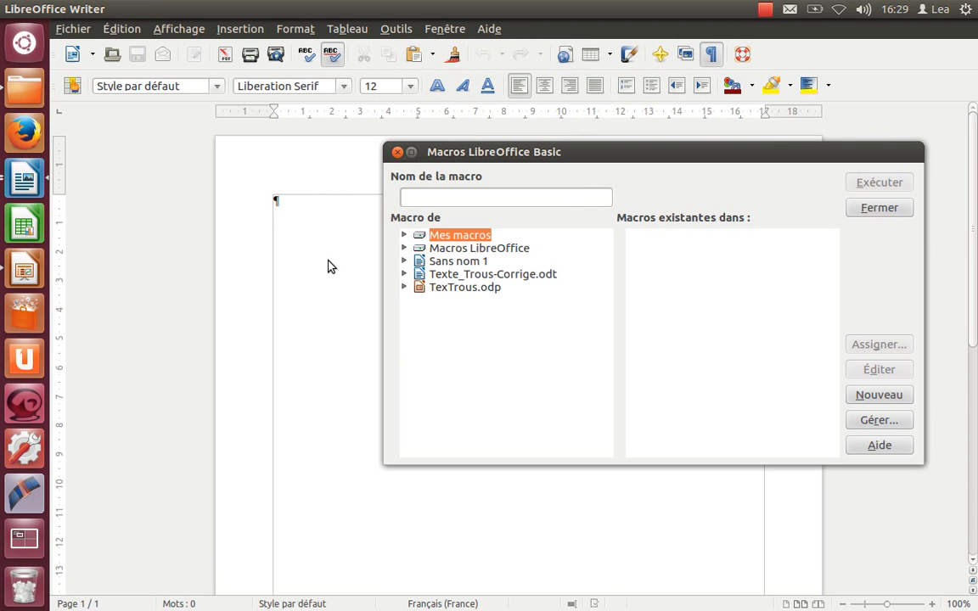
left_click(405, 235)
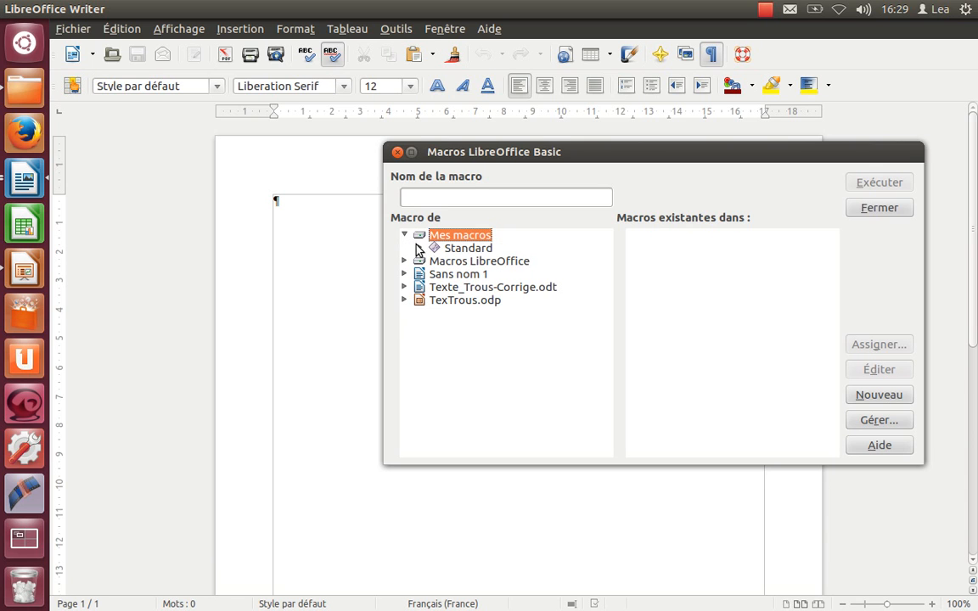
left_click(419, 248)
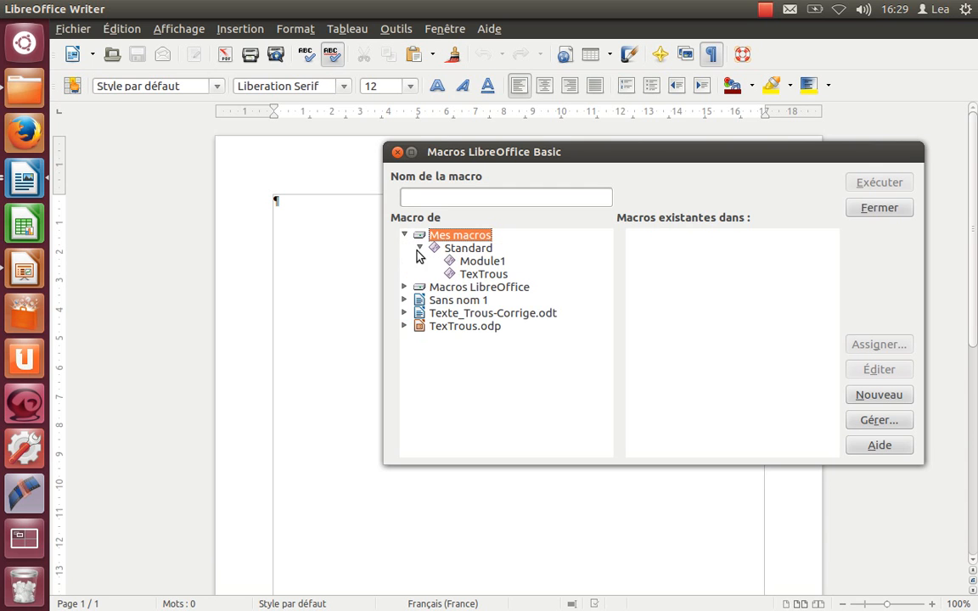
left_click(464, 276)
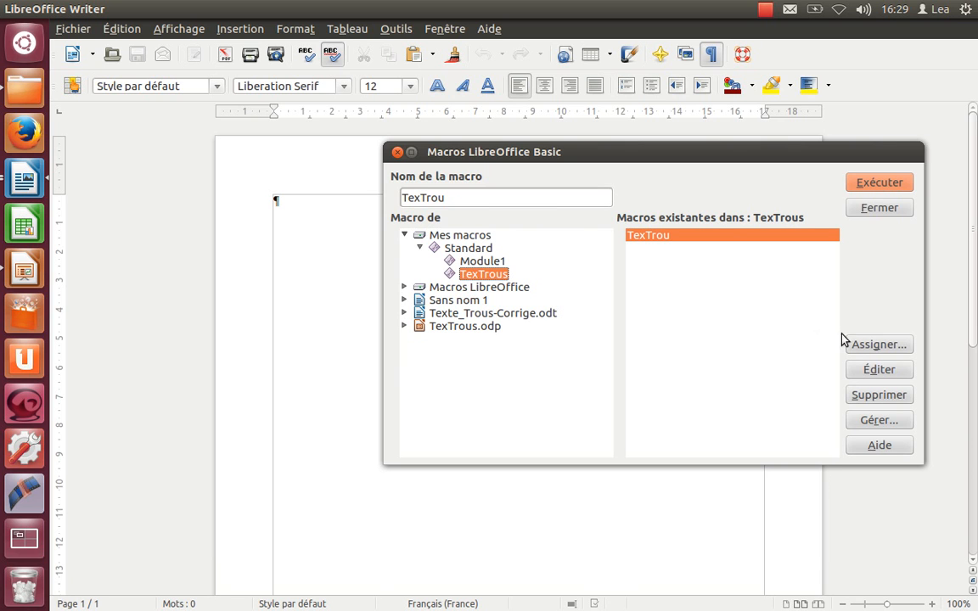
left_click(874, 346)
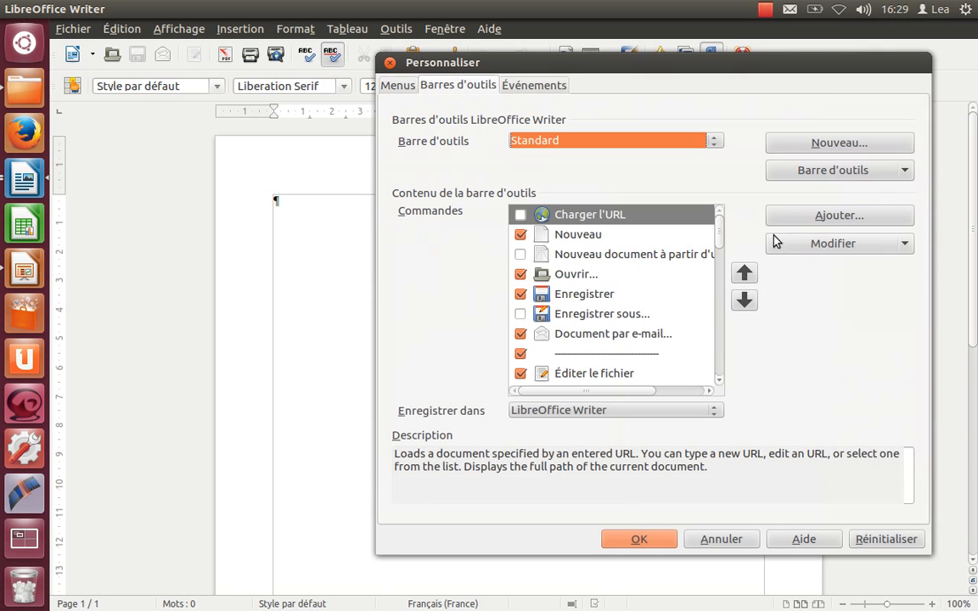
Step: Choose the Formatage toolbar for customization and select Couleur de police as the insertion point
left_click(688, 146)
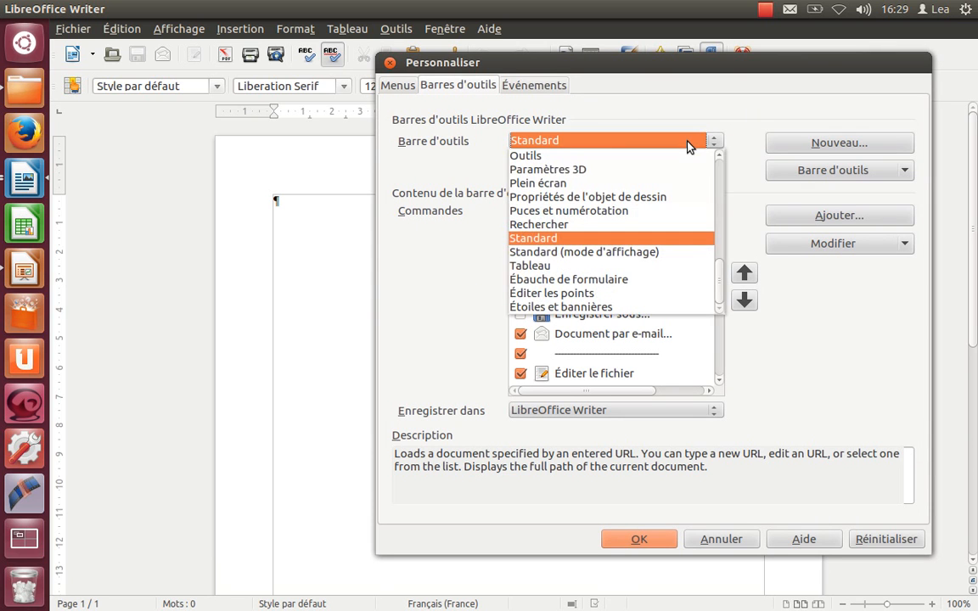
left_click(722, 186)
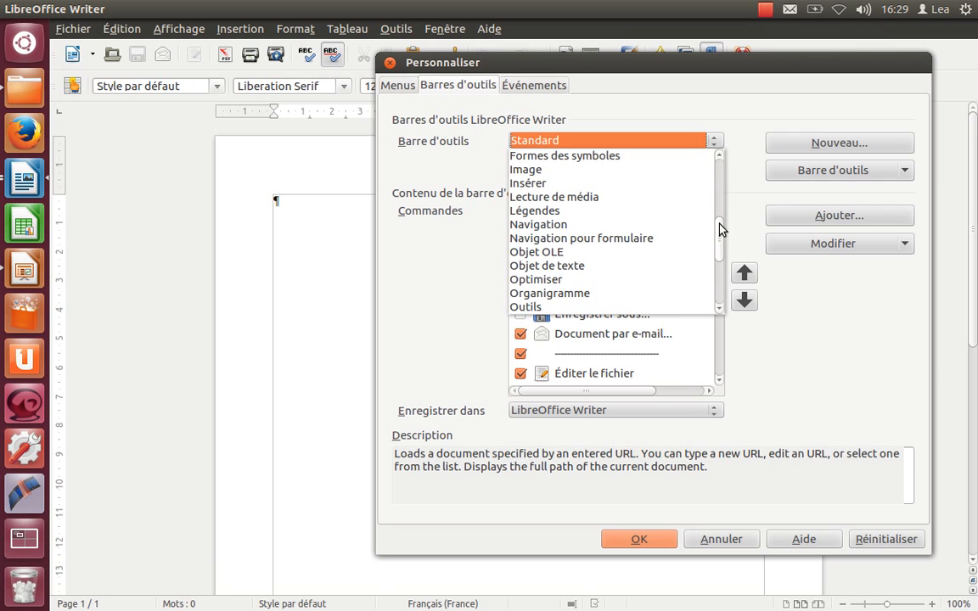
scroll(720, 229, "up", 4)
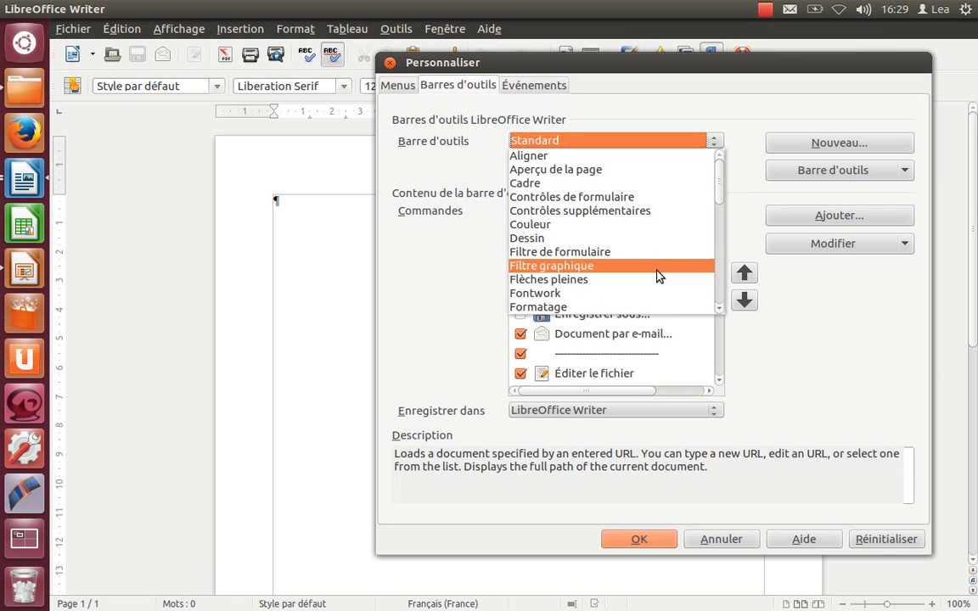
left_click(655, 308)
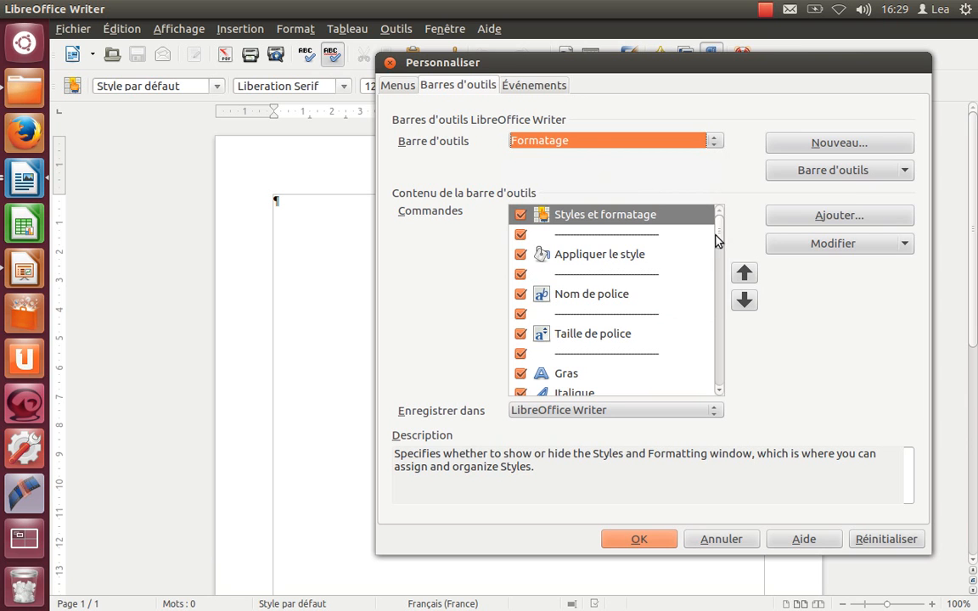
left_click_drag(718, 241, 710, 371)
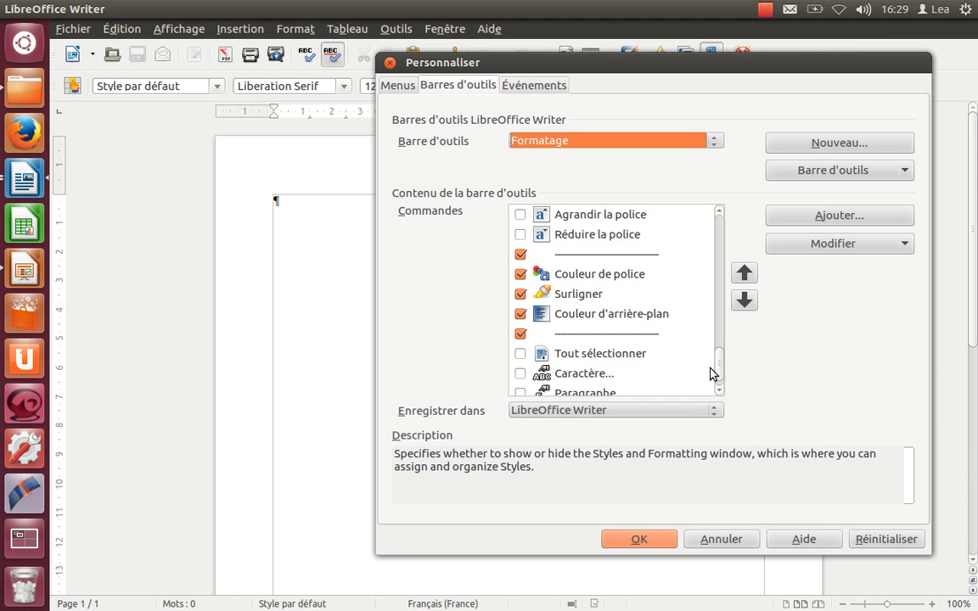
left_click(633, 277)
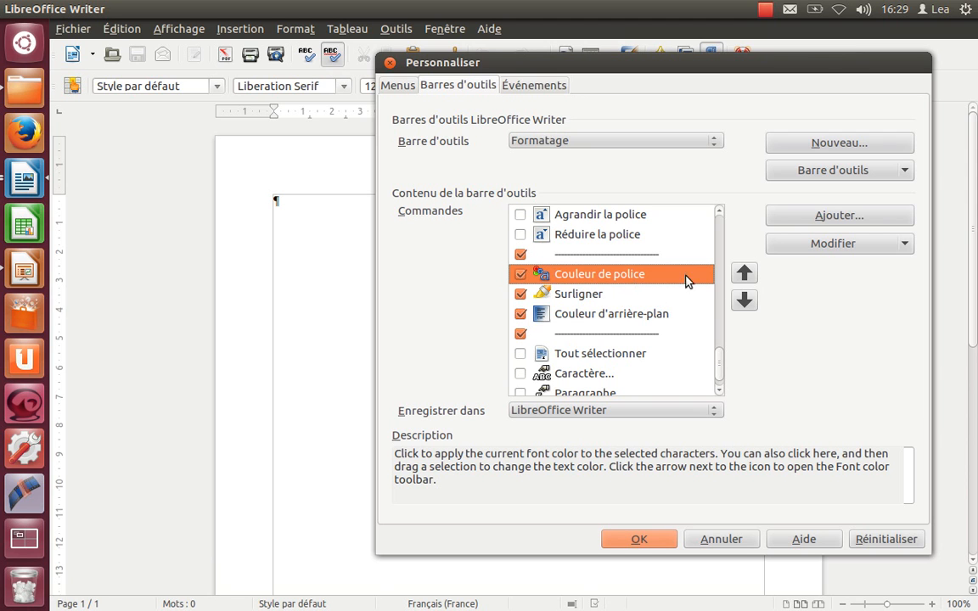
Step: Add the TexTrou macro from Mes macros > Standard > TexTrous to the Formatage toolbar's commands
left_click(799, 219)
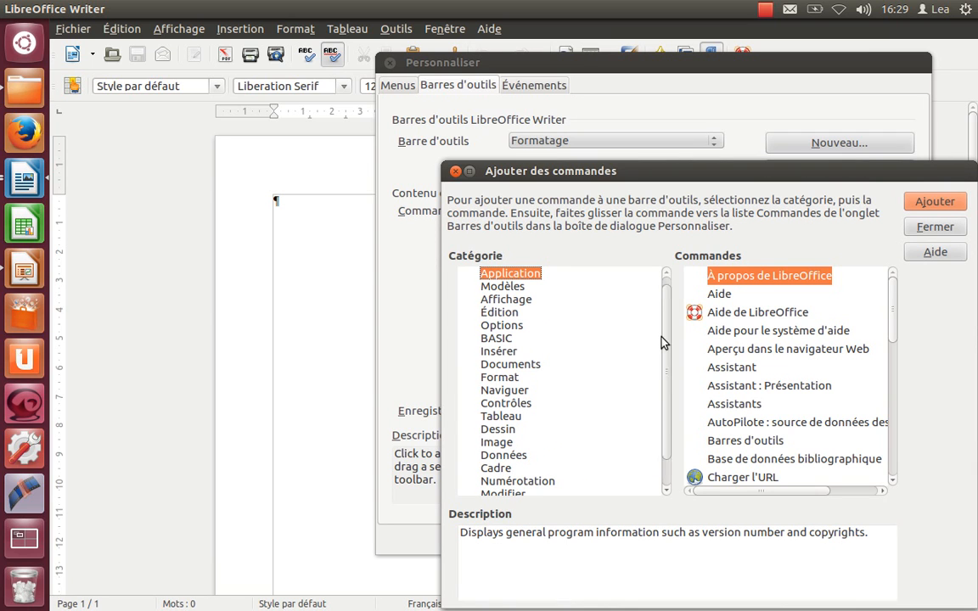
scroll(664, 343, "down", 1)
left_click(567, 482)
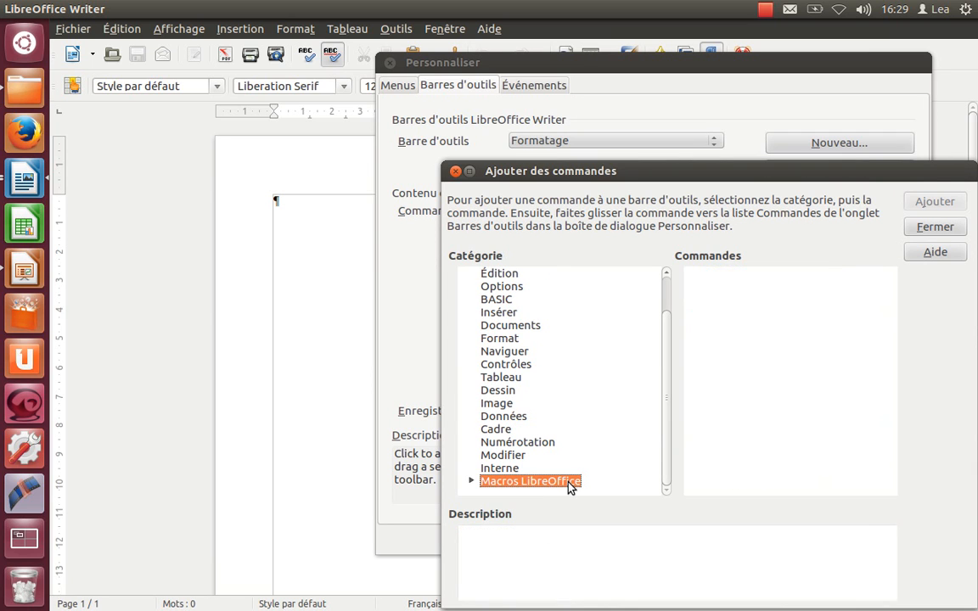
left_click(470, 481)
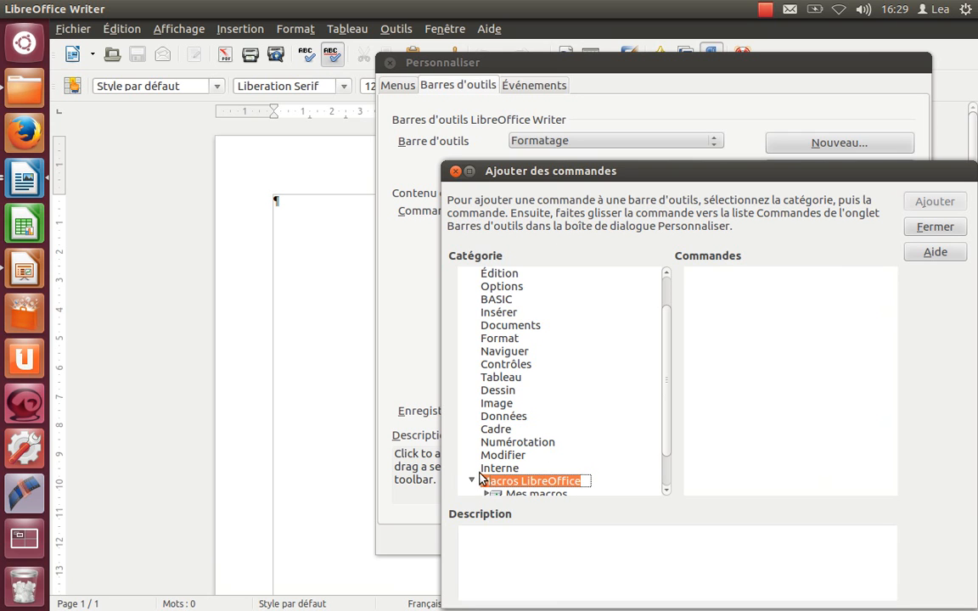
scroll(665, 392, "down", 1)
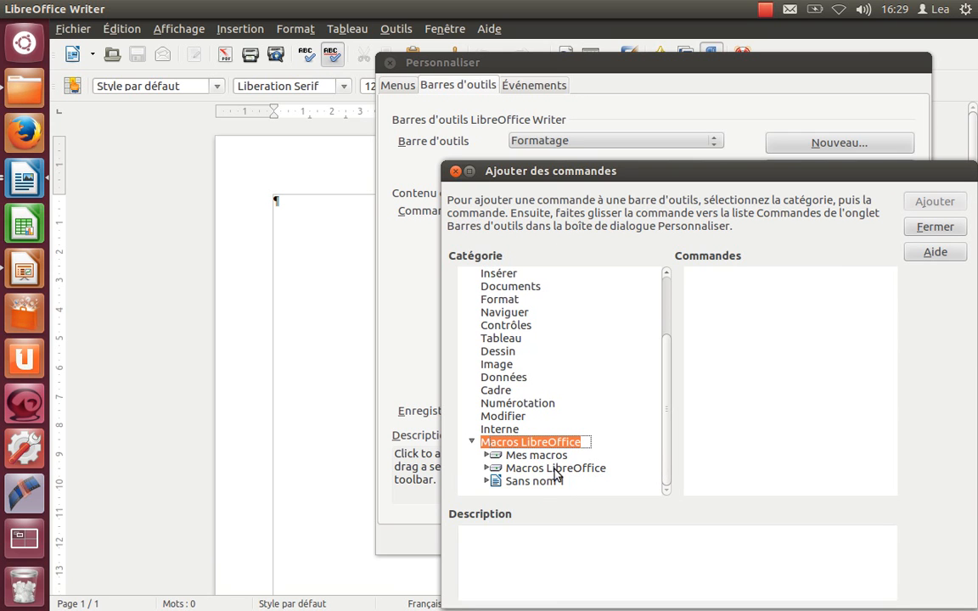
left_click(488, 457)
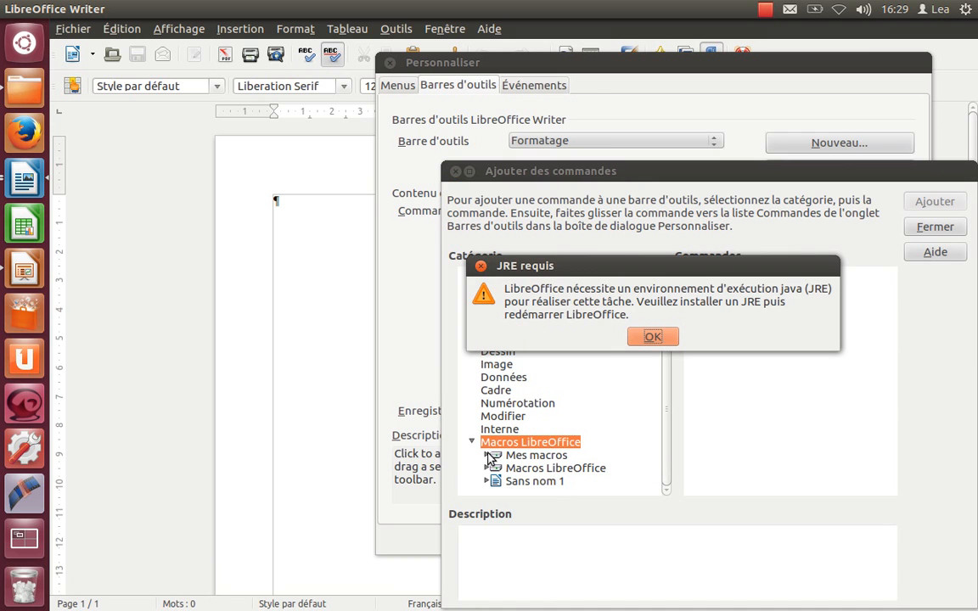
left_click(653, 337)
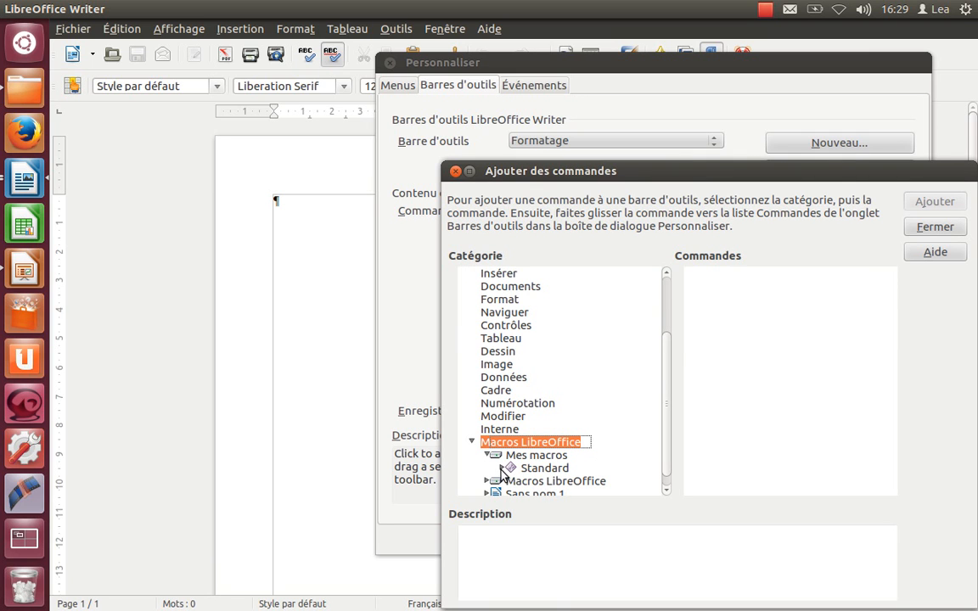
left_click(501, 468)
left_click(545, 493)
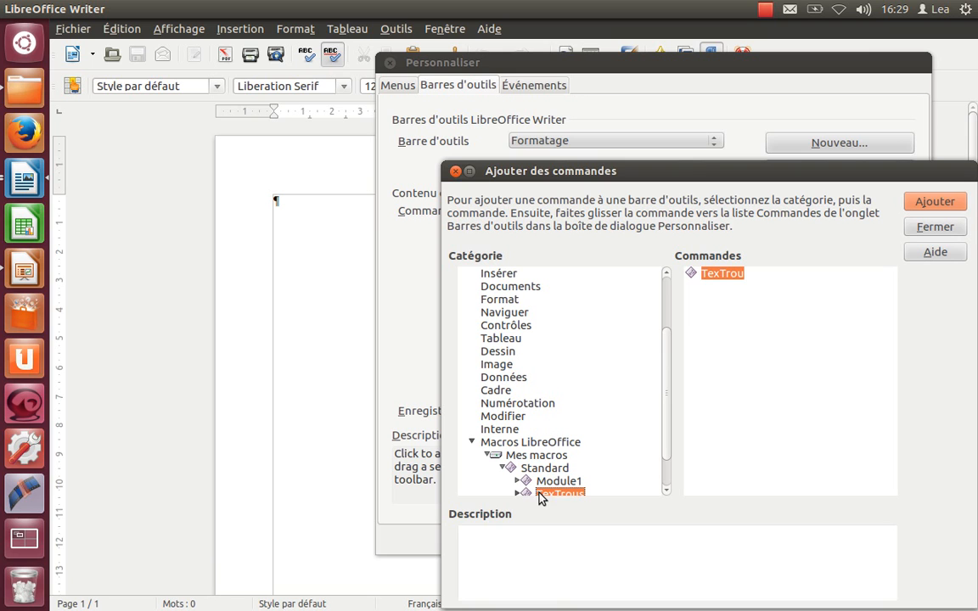
left_click(946, 204)
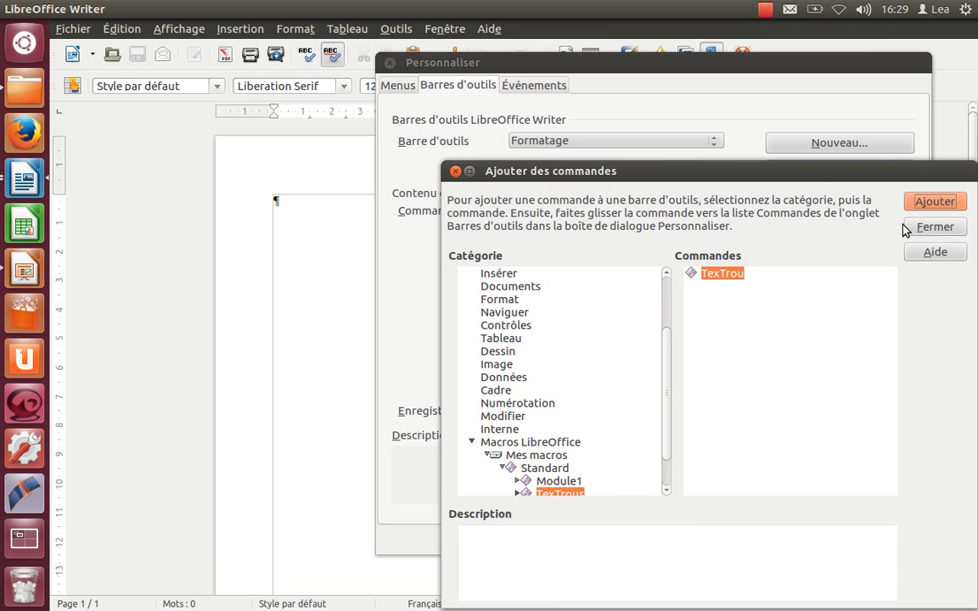
left_click(922, 232)
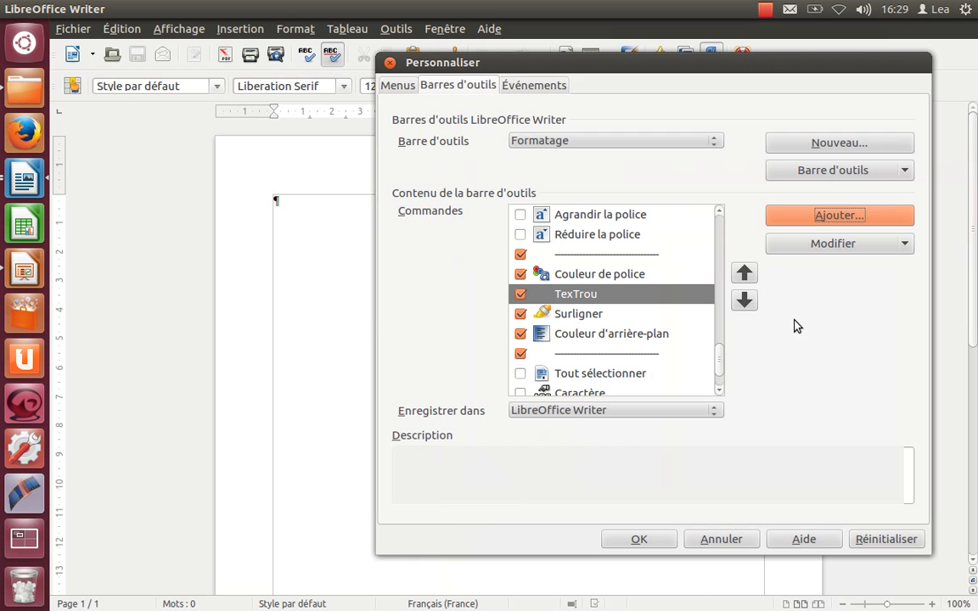
Step: Place TexTrou just before Couleur de police, apply the toolbar customization and close the macro manager
left_click(745, 274)
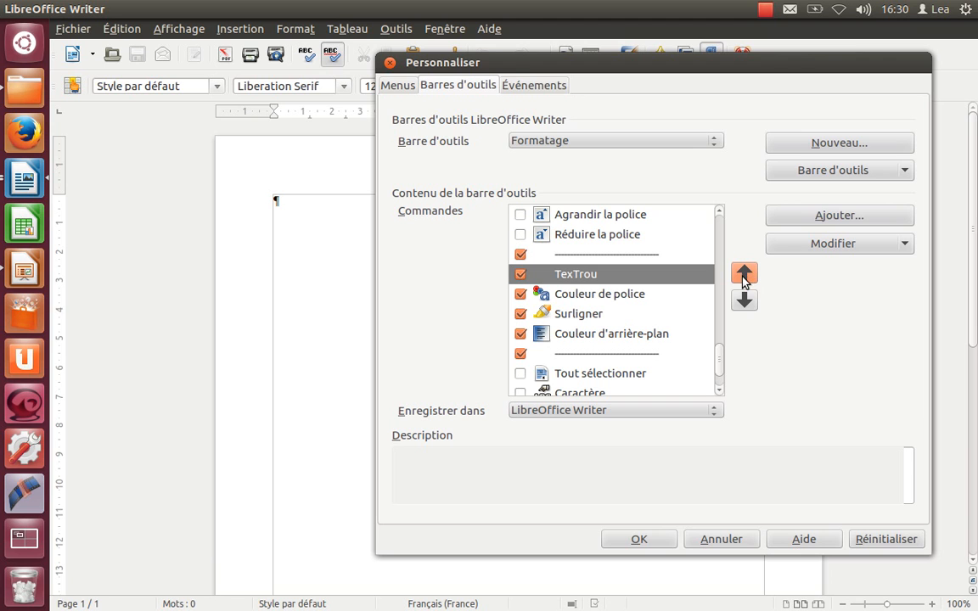
left_click(638, 540)
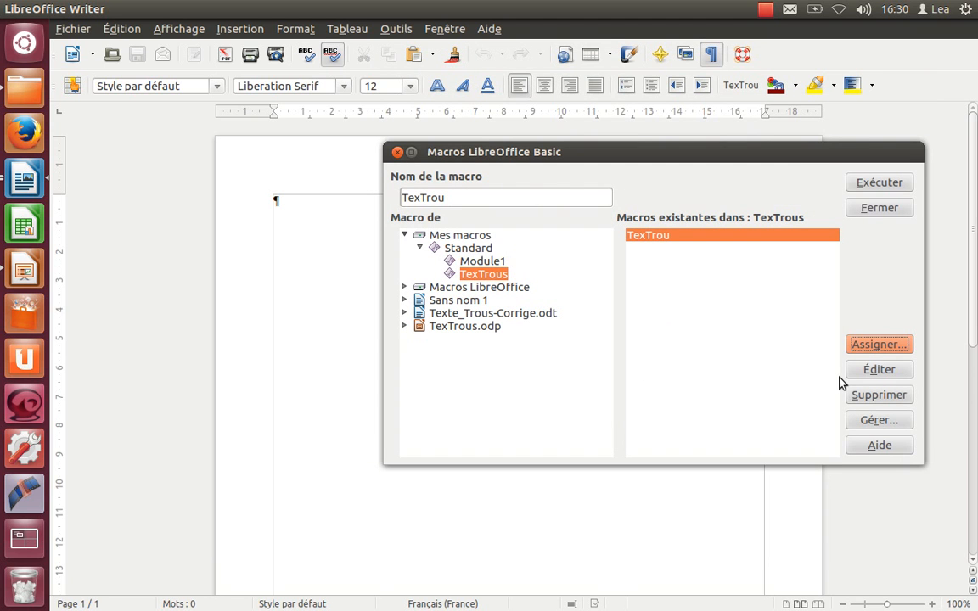
left_click(397, 151)
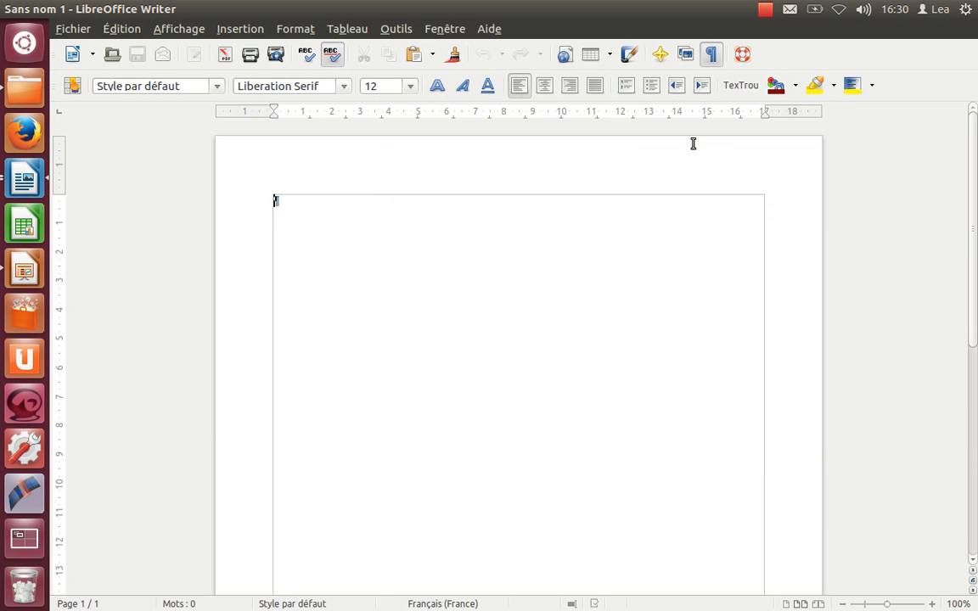
Step: Test the new TexTrou toolbar command in the blank document
left_click(748, 92)
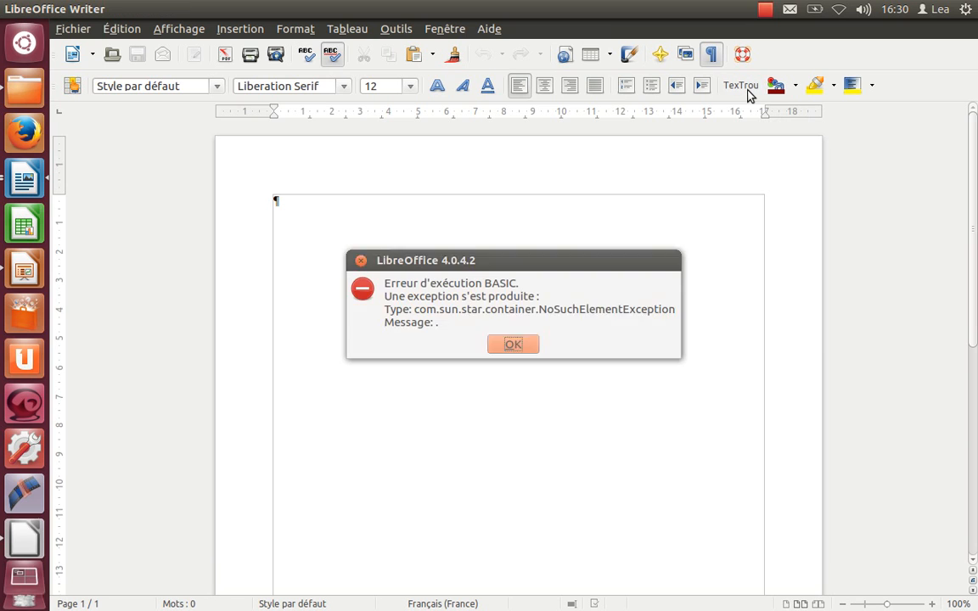
left_click(513, 345)
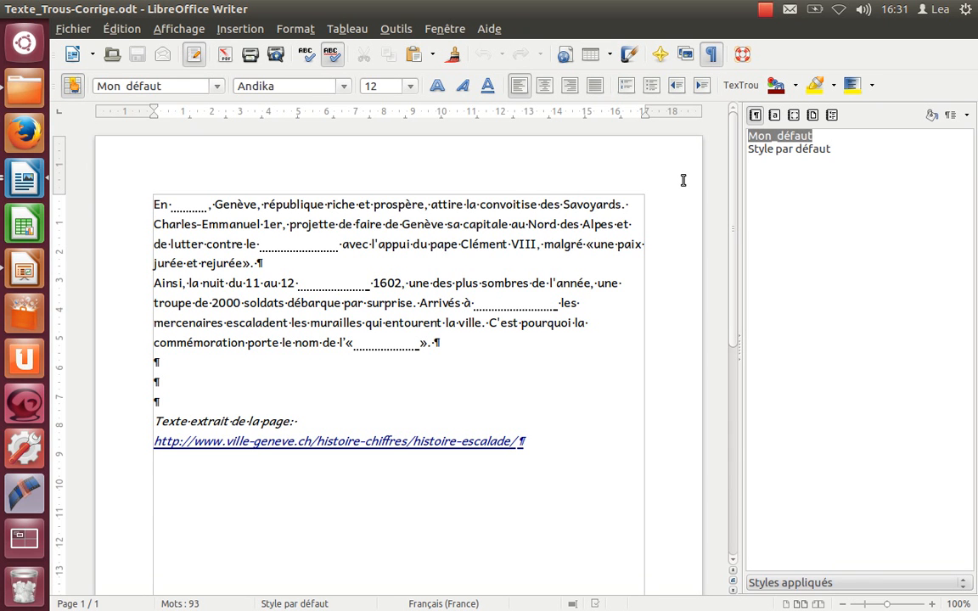
Step: Modify the MON_souligné character style by setting its font colour to Automatique and apply the change to the document
left_click(775, 117)
left_click(774, 151)
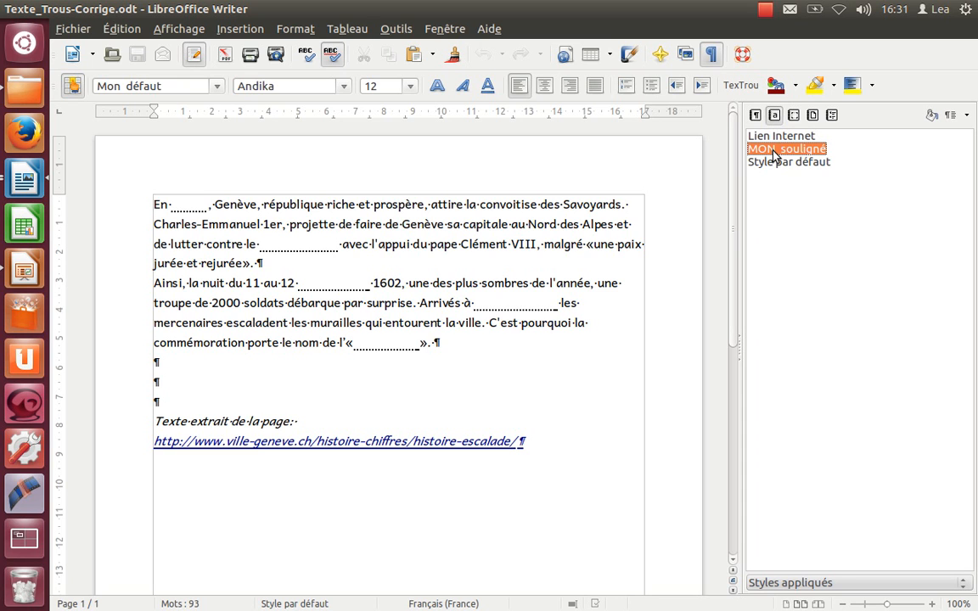
right_click(773, 155)
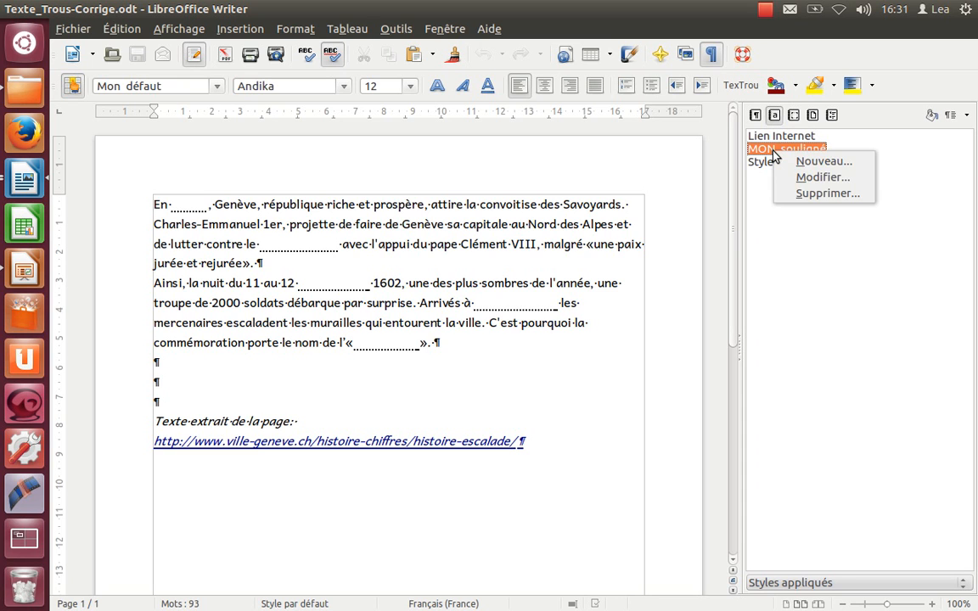
left_click(791, 180)
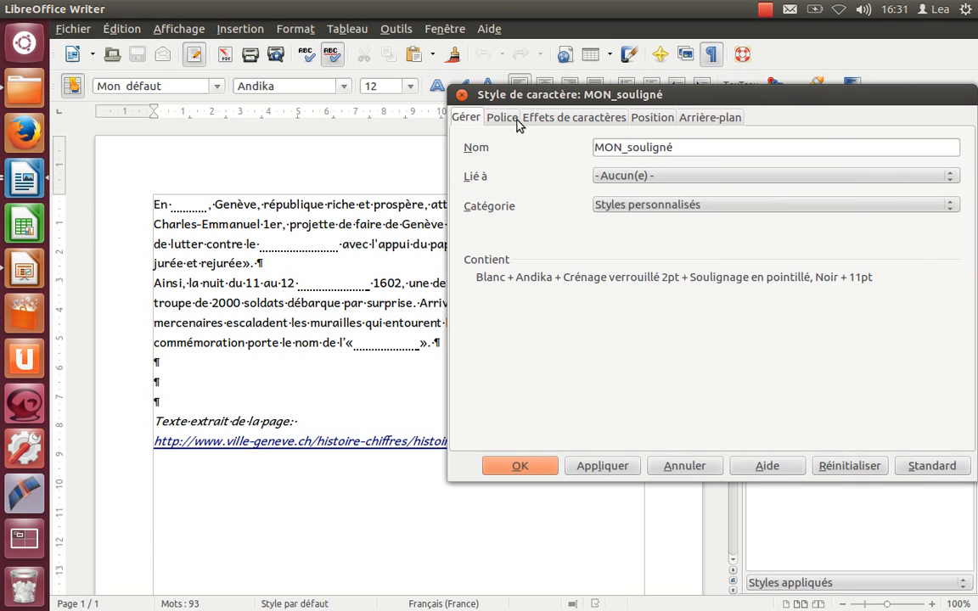
left_click(510, 118)
left_click(536, 119)
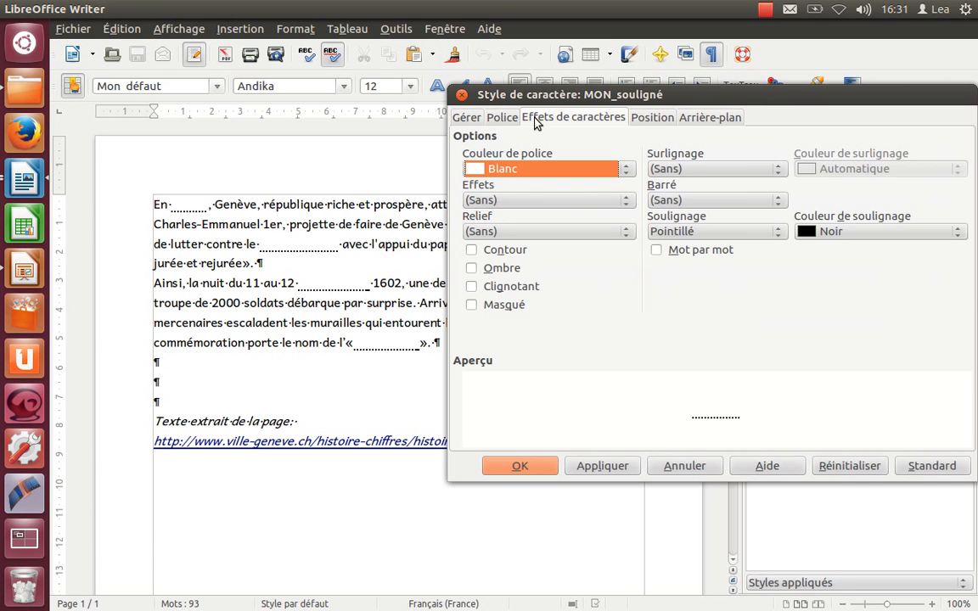
left_click(520, 173)
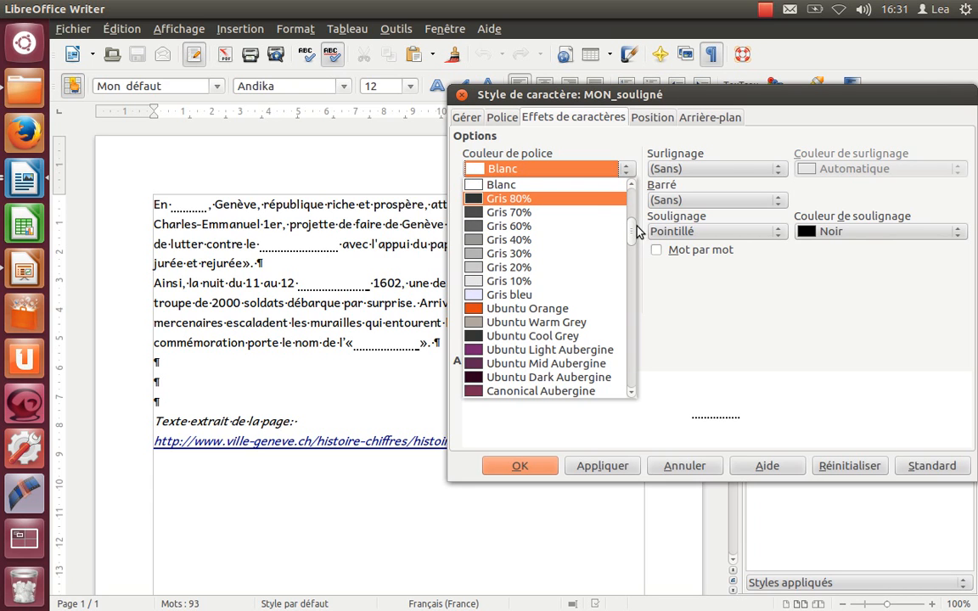
left_click_drag(632, 231, 633, 167)
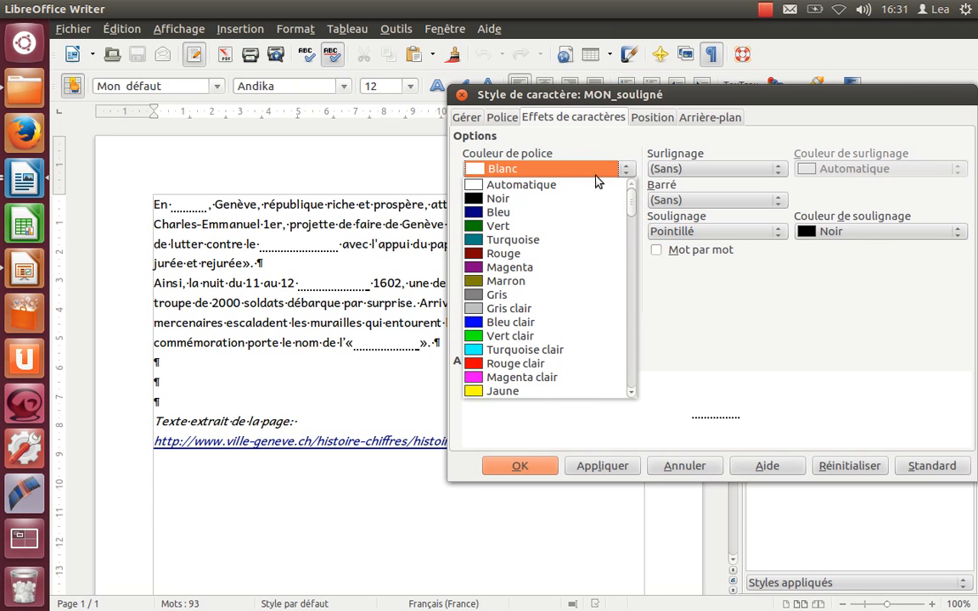
left_click(529, 184)
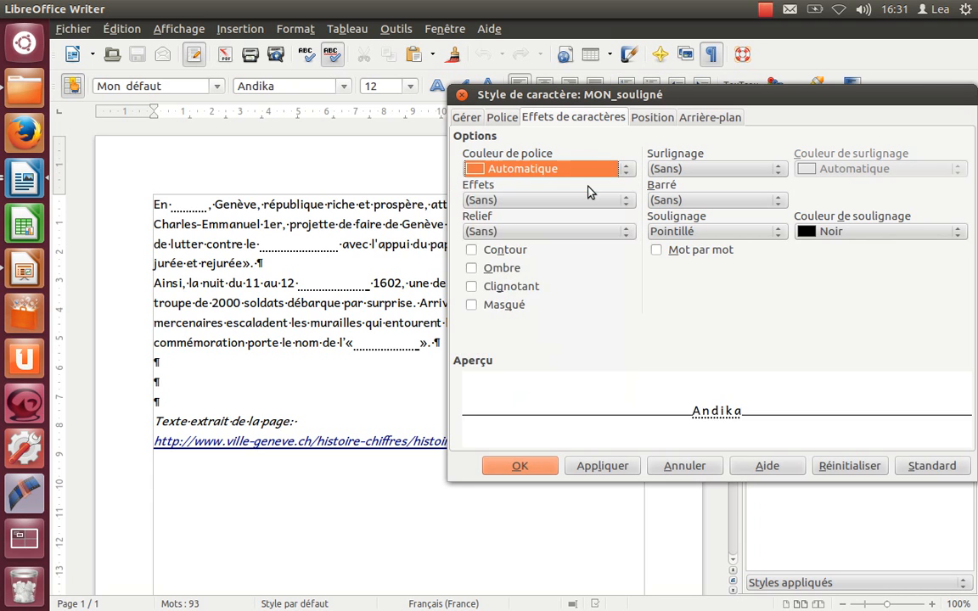
left_click(628, 472)
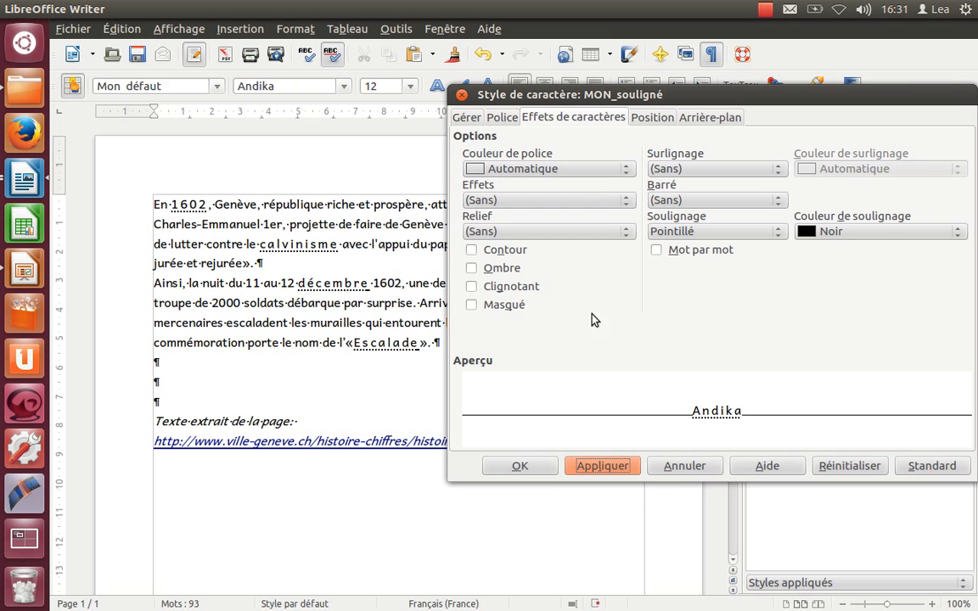
Step: Try to switch the MON_souligné style's font colour back to Blanc and close the style settings
left_click(589, 170)
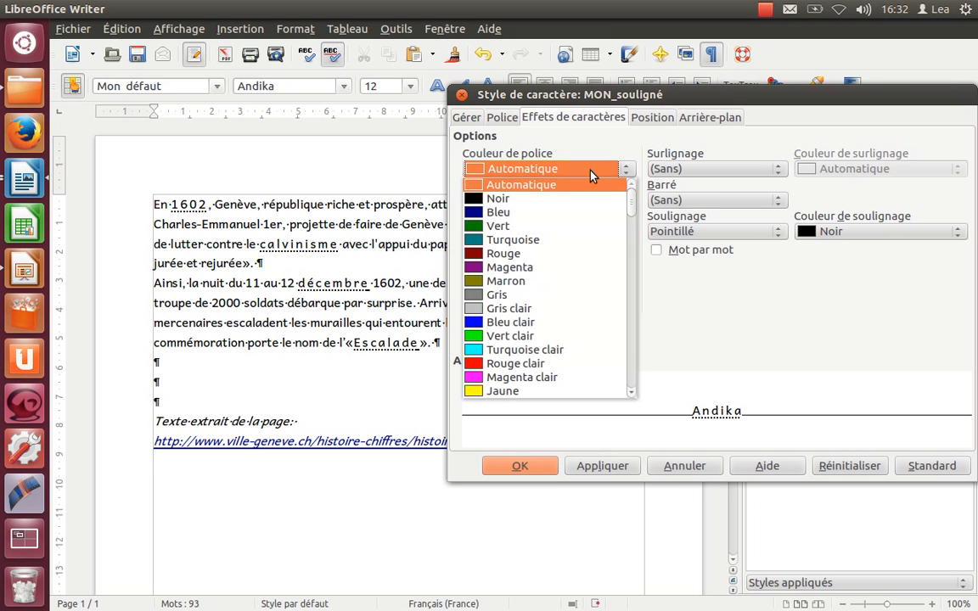
left_click_drag(632, 210, 631, 235)
left_click(574, 217)
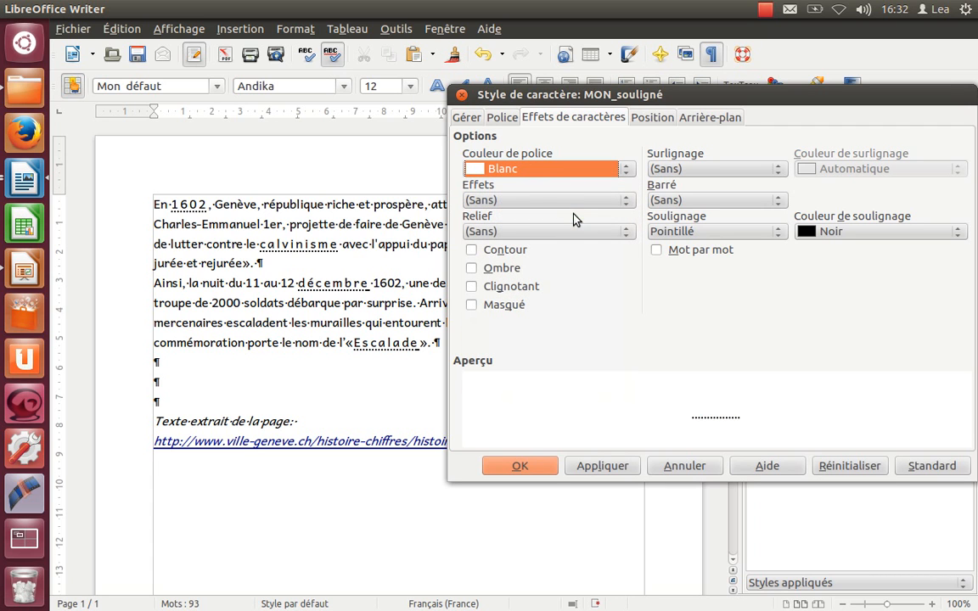
left_click(618, 469)
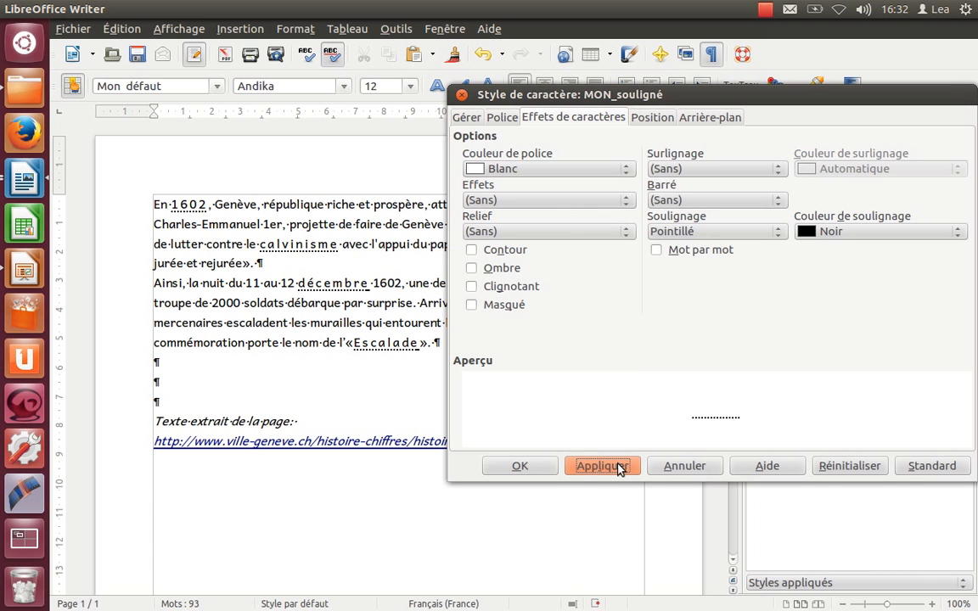
left_click(520, 466)
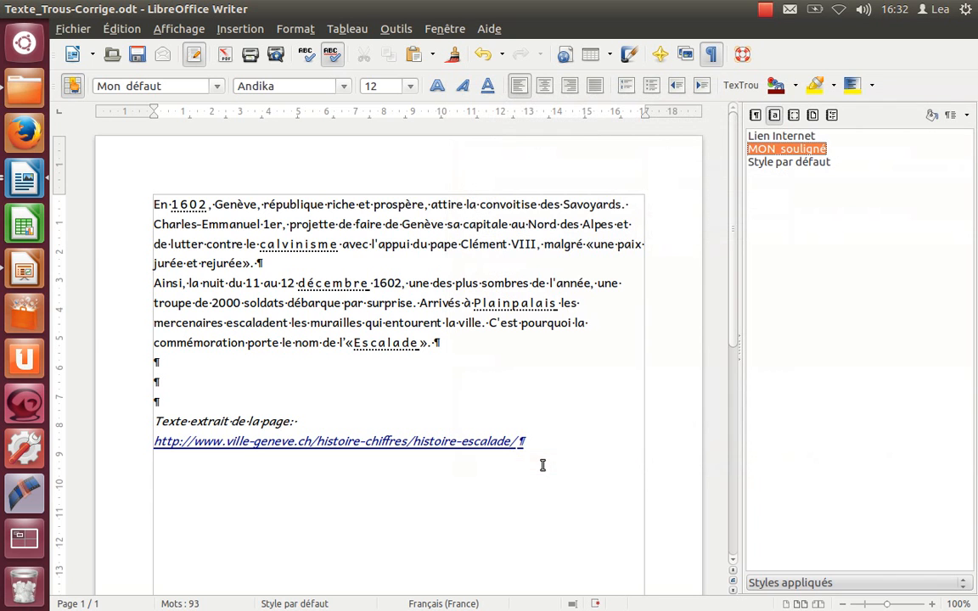
Step: Reopen the MON_souligné character style for modification, set its font colour to Blanc and apply it
right_click(807, 154)
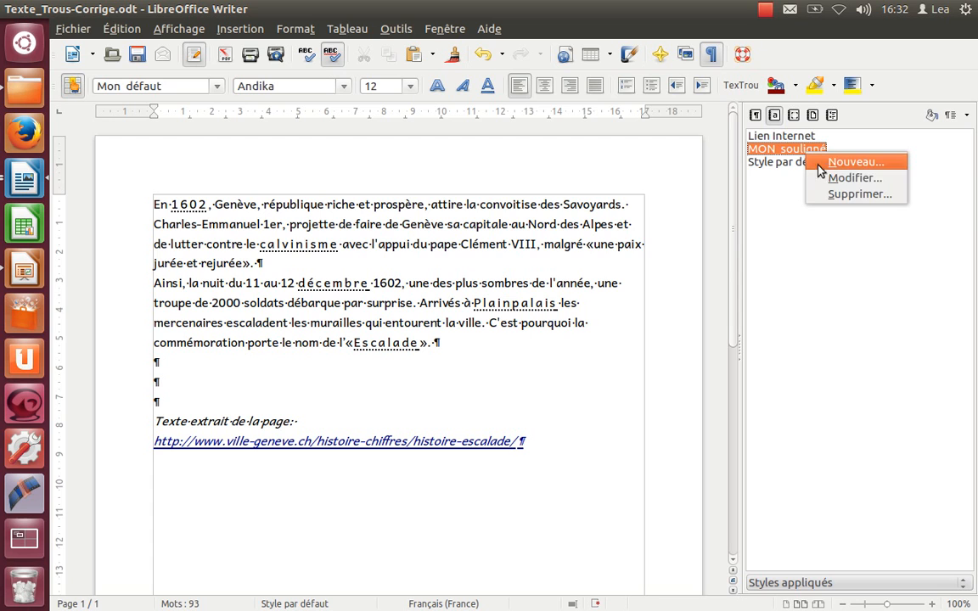
left_click(832, 182)
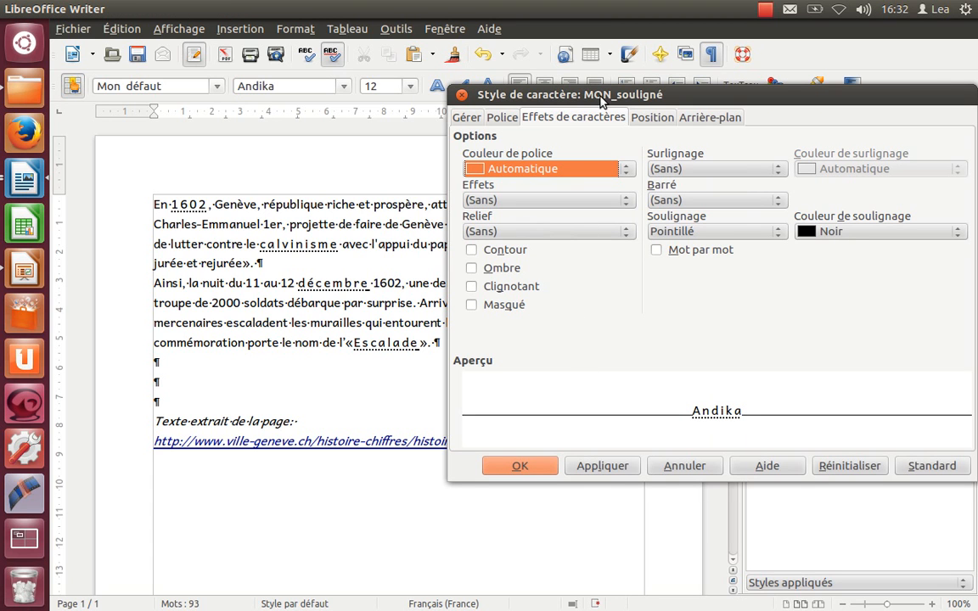
left_click(626, 168)
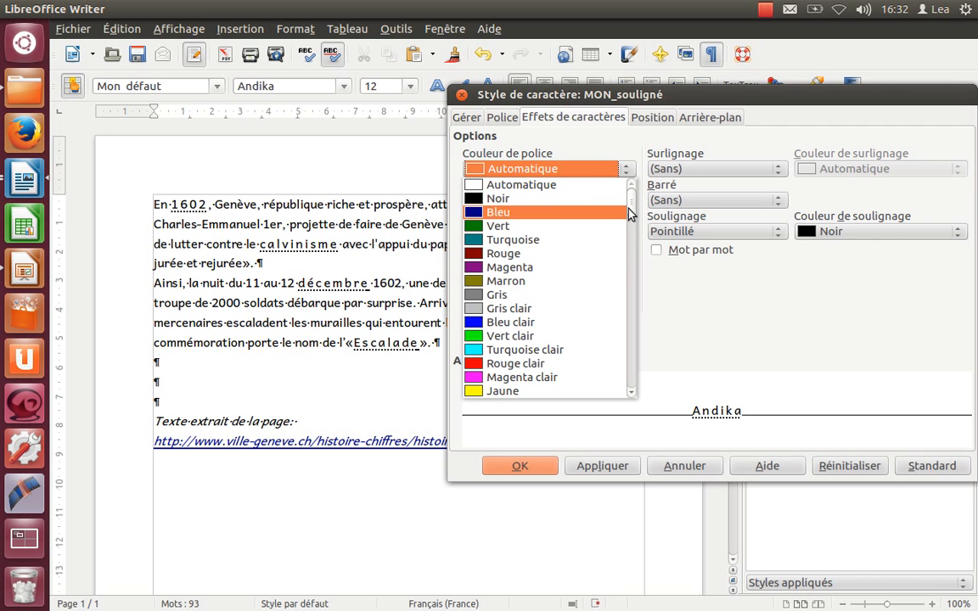
left_click_drag(629, 207, 625, 234)
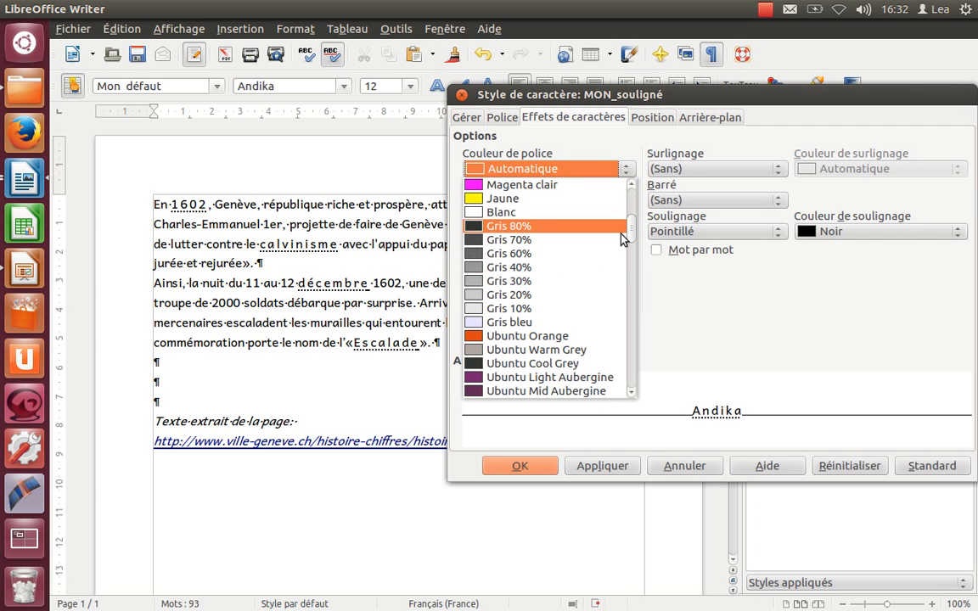
left_click(556, 214)
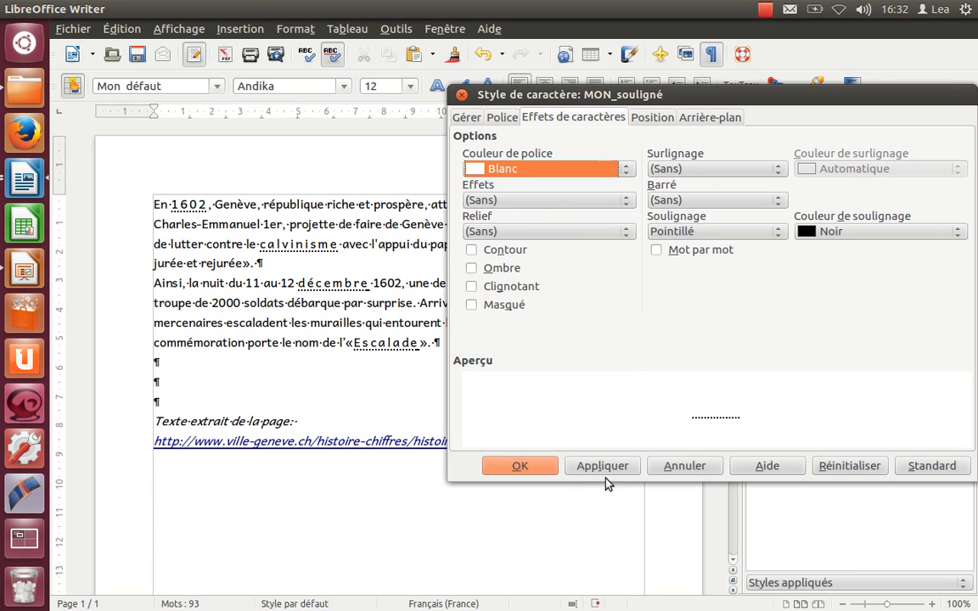
left_click(603, 466)
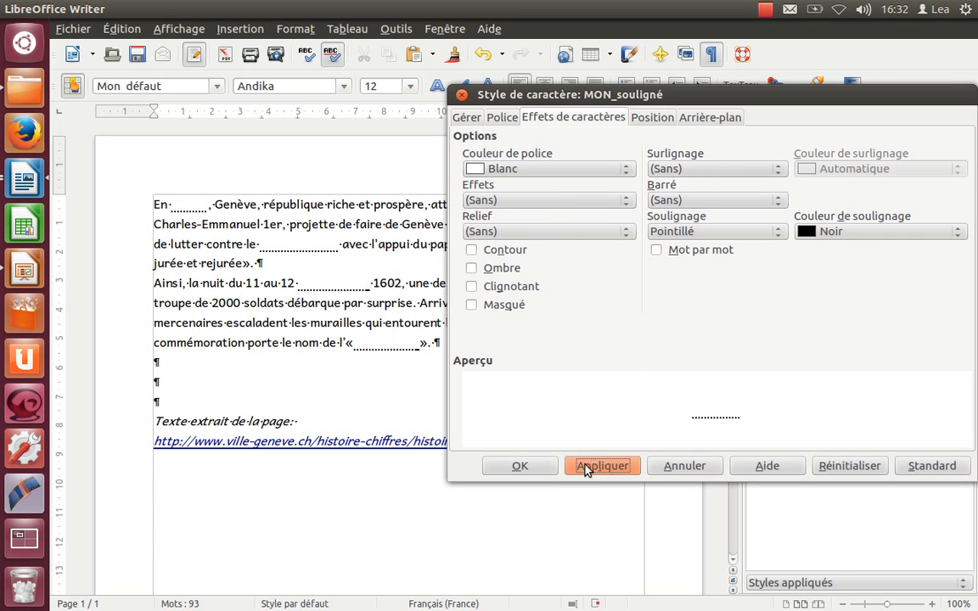
left_click(520, 466)
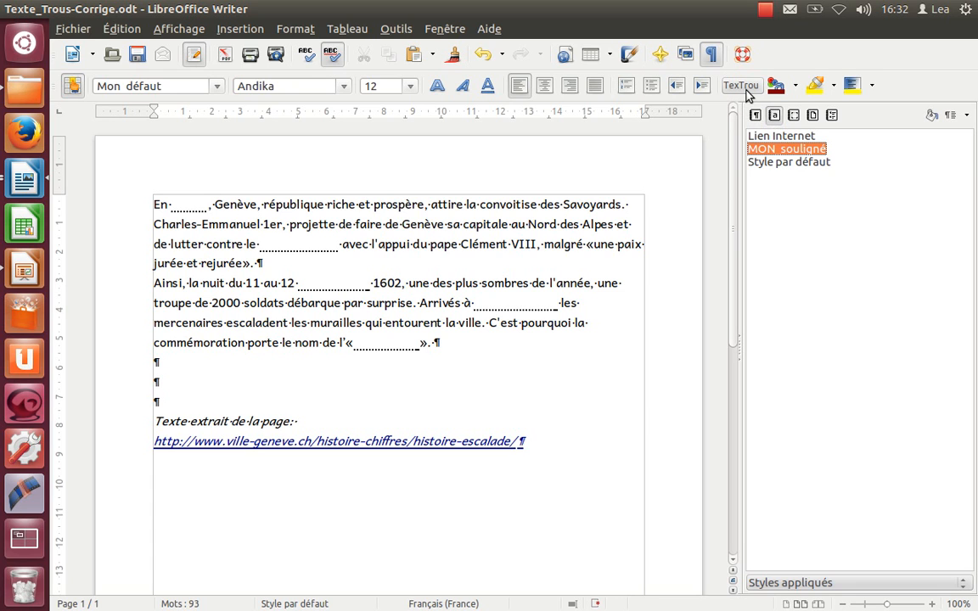
Step: Rename the MON_souligné character style as TexTrou
right_click(774, 155)
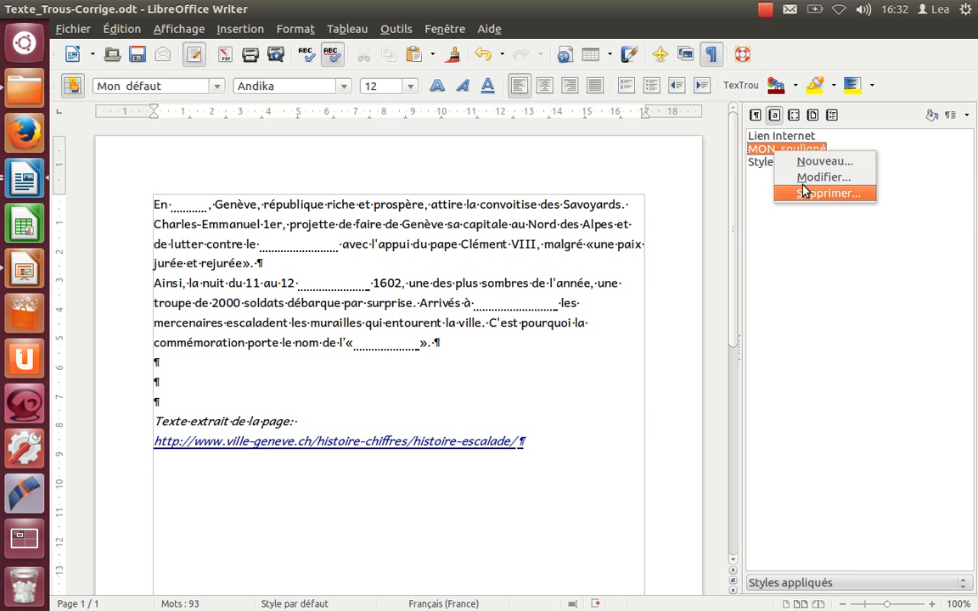
left_click(803, 179)
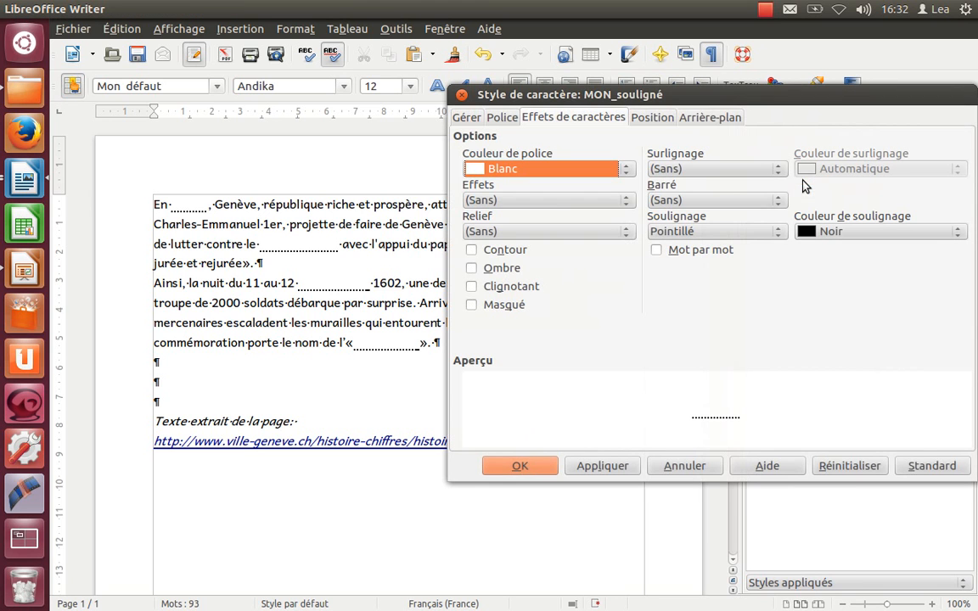
left_click(478, 121)
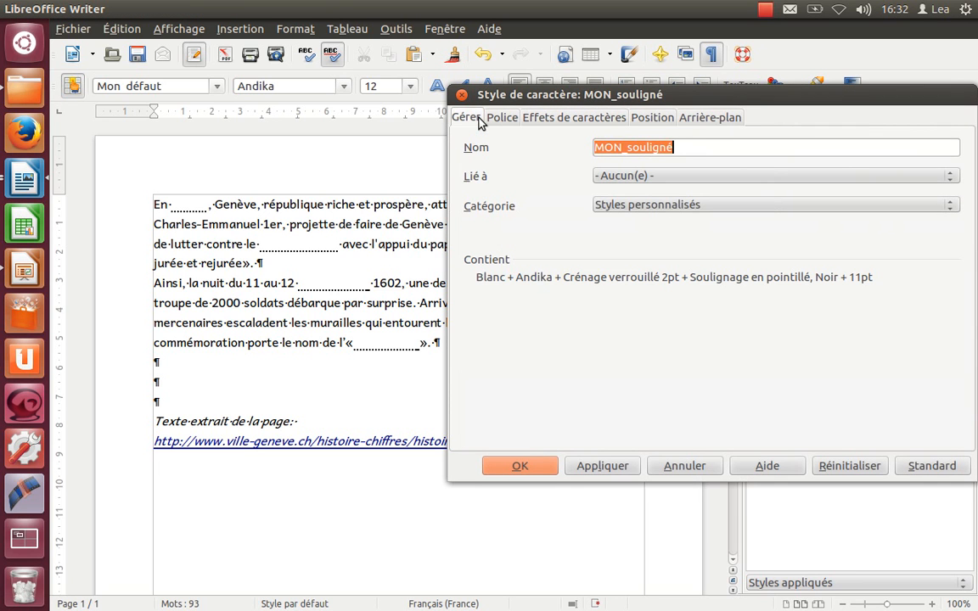
type("Te")
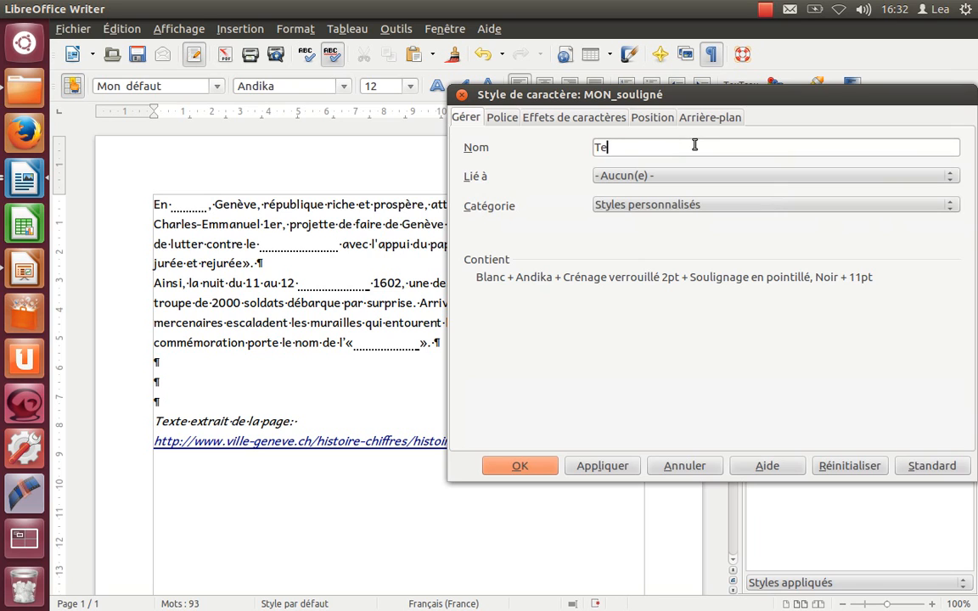
type("xTr")
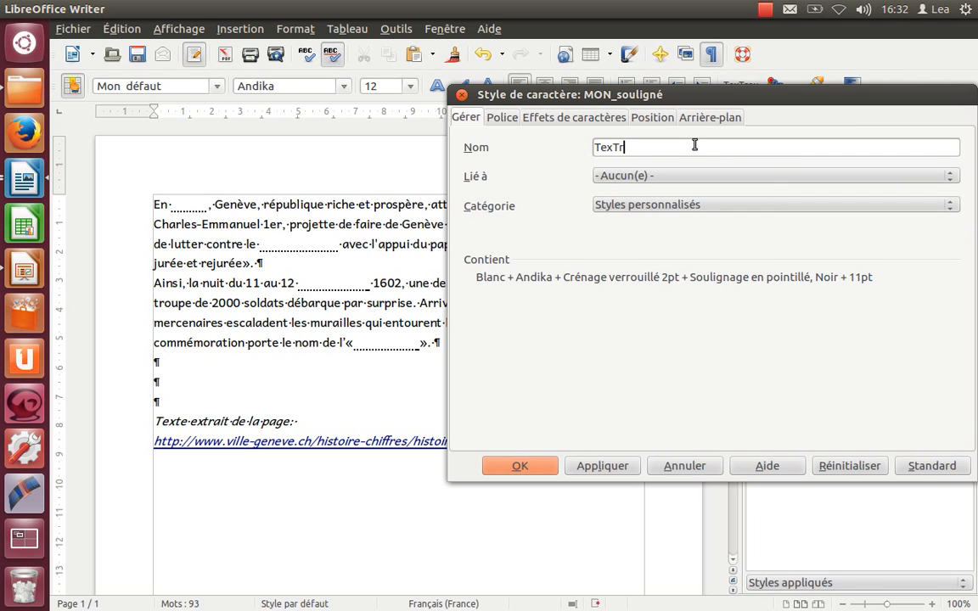
type("ou")
left_click(520, 466)
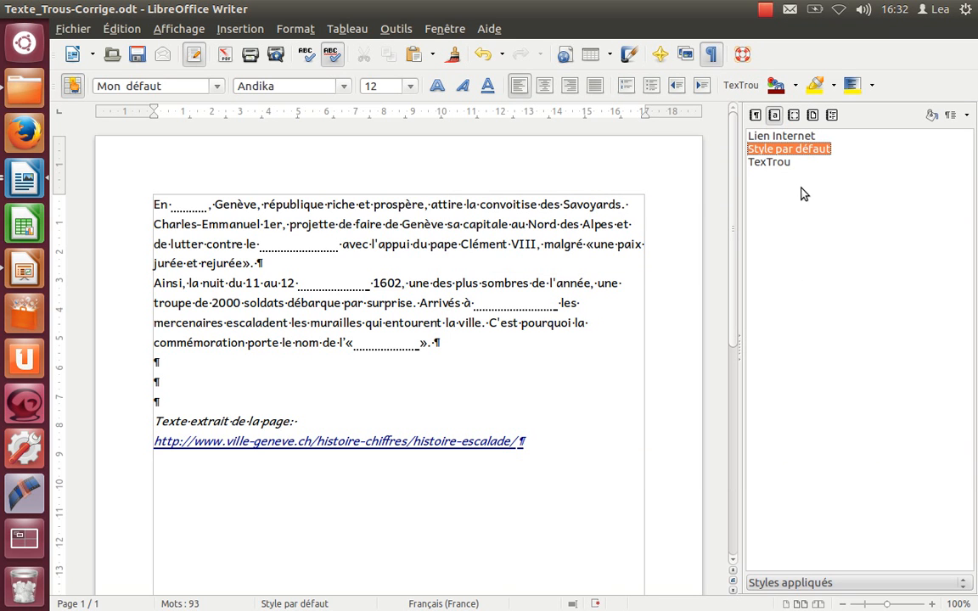
Step: Test the TexTrou macro from the formatting toolbar by revealing and hiding the gap words twice
left_click(774, 162)
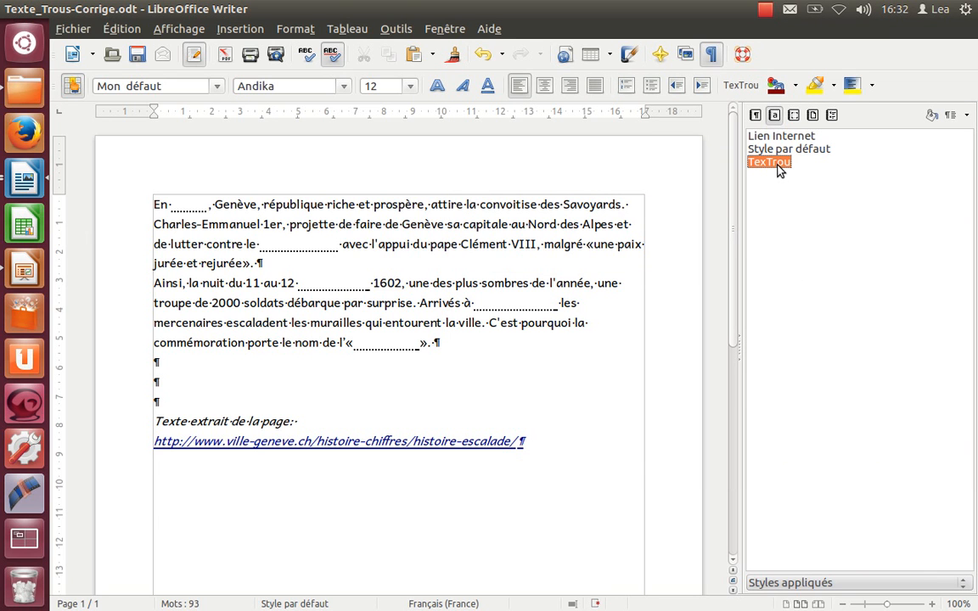
left_click(735, 87)
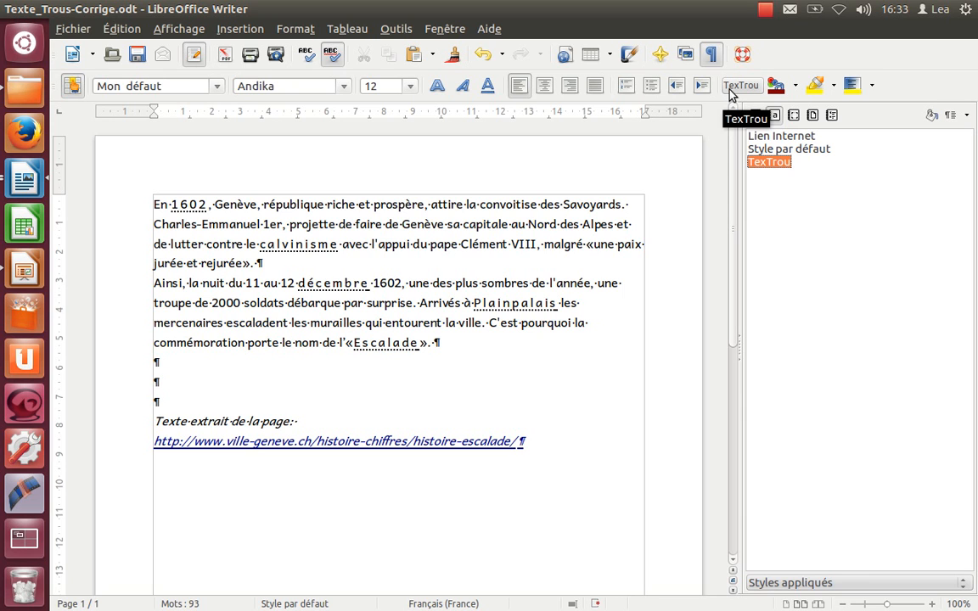
left_click(730, 90)
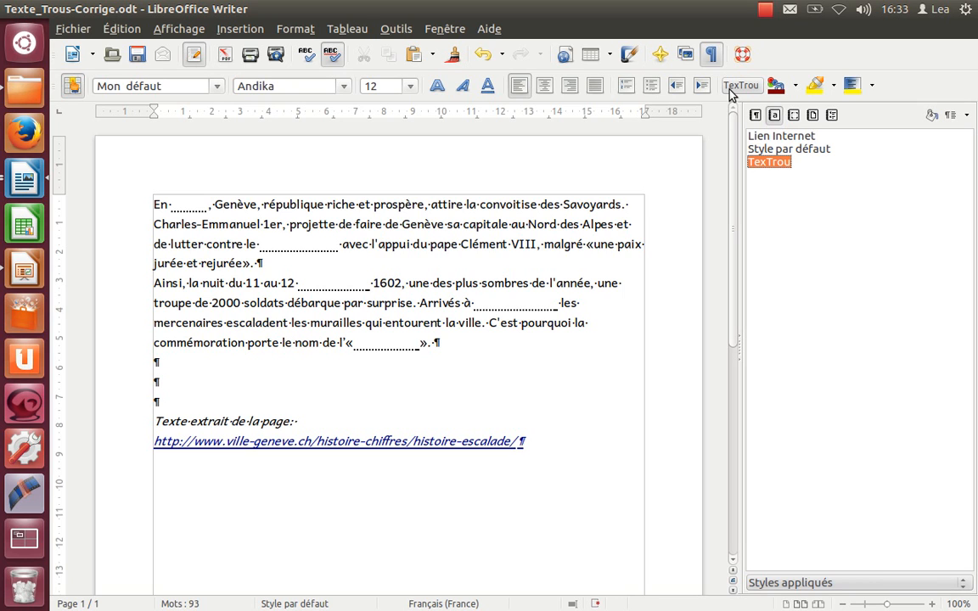
left_click(729, 90)
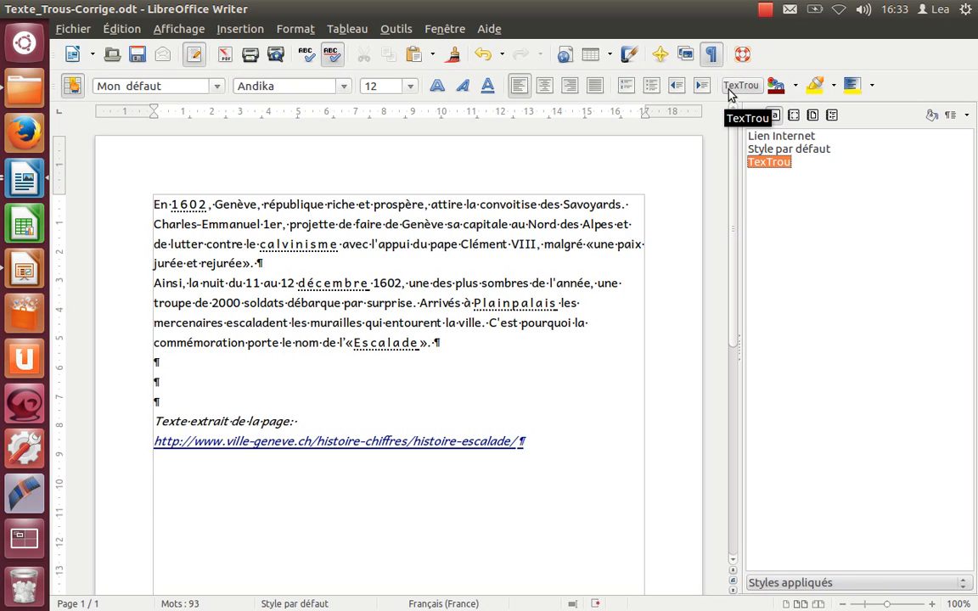
left_click(730, 90)
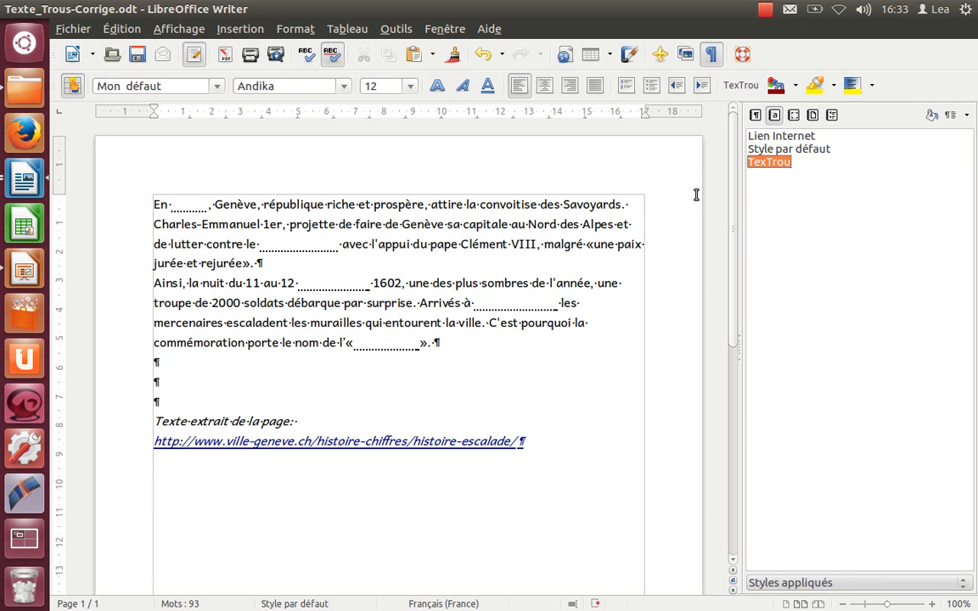